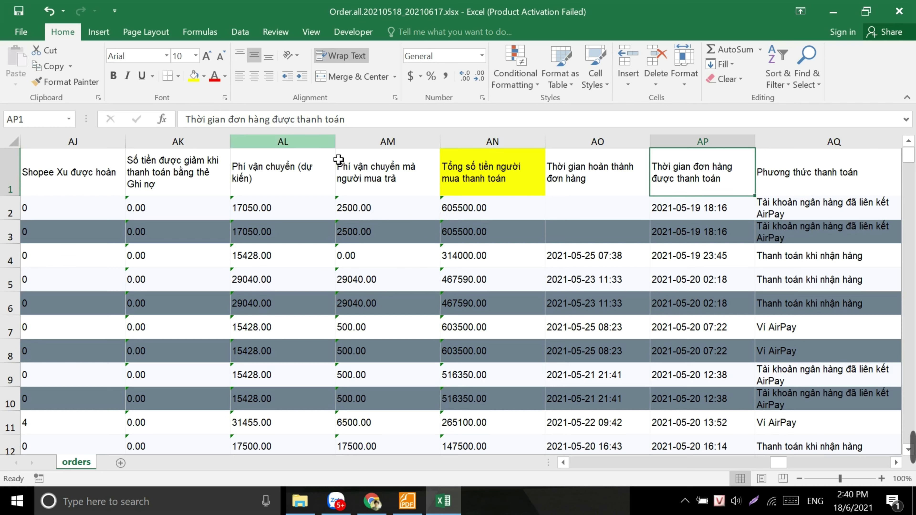
# Step: Select the yellow buyer-paid total column AN in the orders sheet
pyautogui.click(518, 144)
# Step: Insert an empty column AO right after the payment total column AN
pyautogui.rightClick(513, 143)
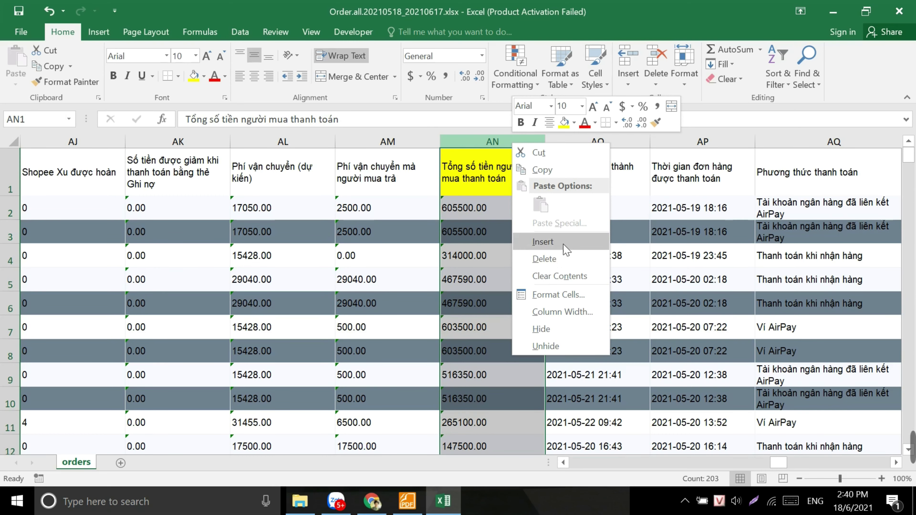
pyautogui.click(635, 144)
pyautogui.rightClick(633, 146)
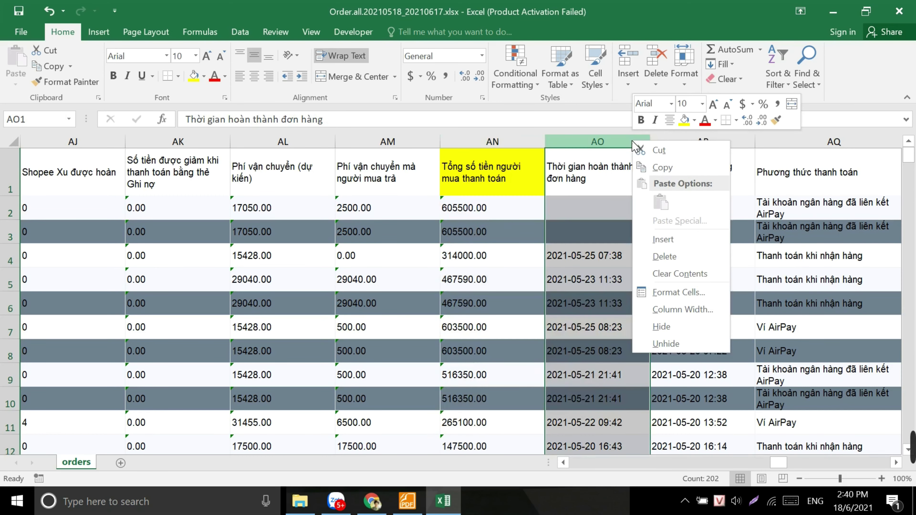
pyautogui.click(663, 239)
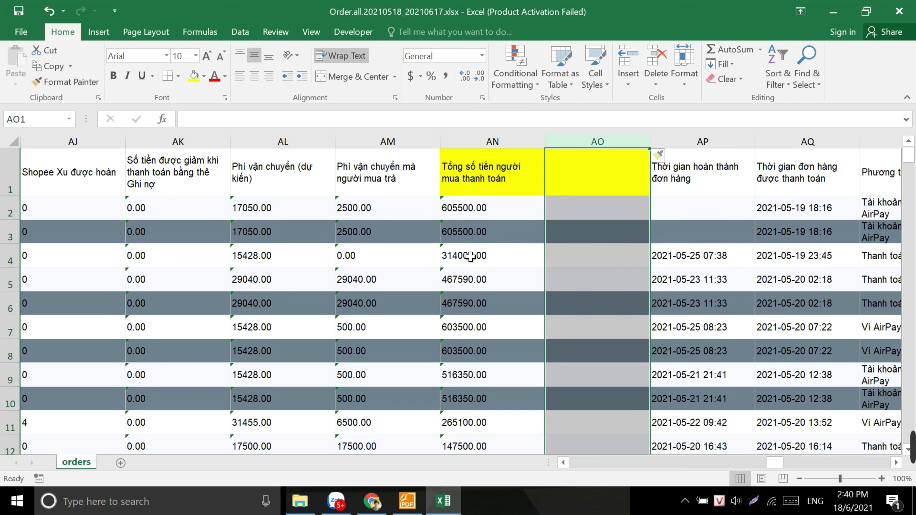
# Step: Test =sum(AN2:AN100) in cell AO2, then clear it again
pyautogui.click(585, 217)
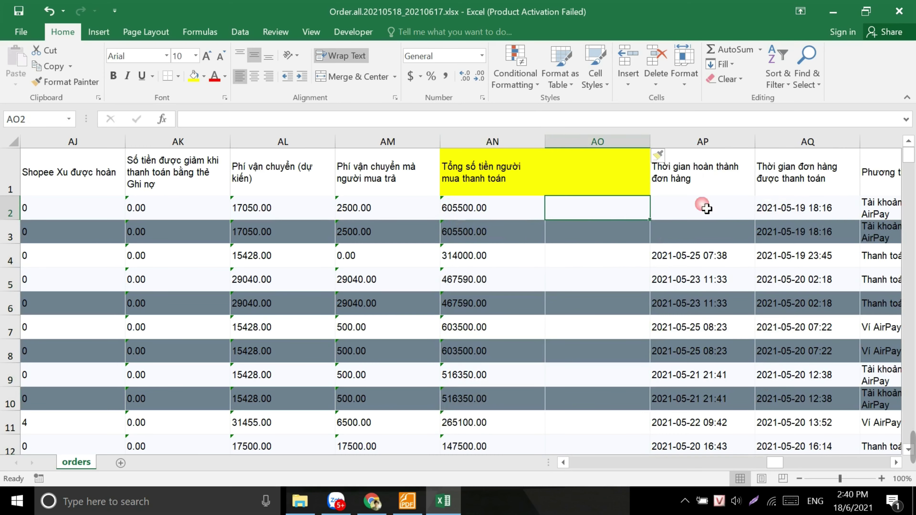
pyautogui.write('=s')
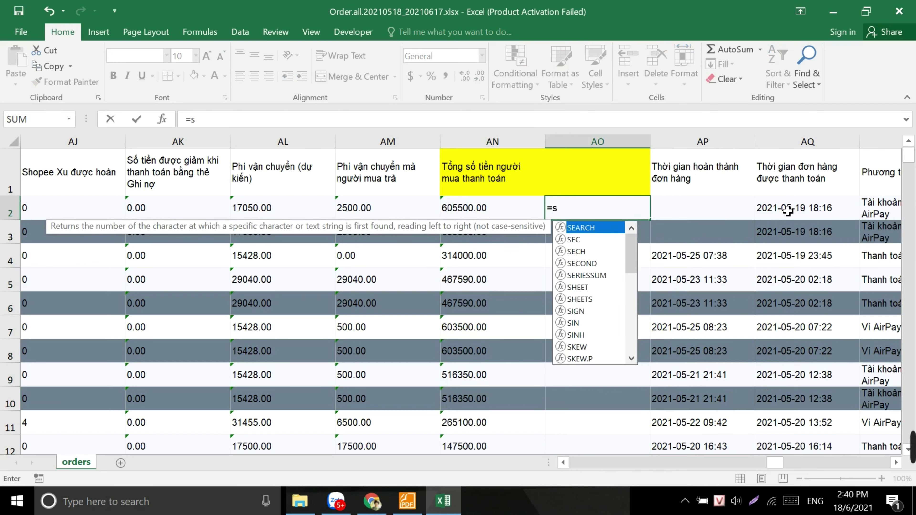
pyautogui.write('um(AN')
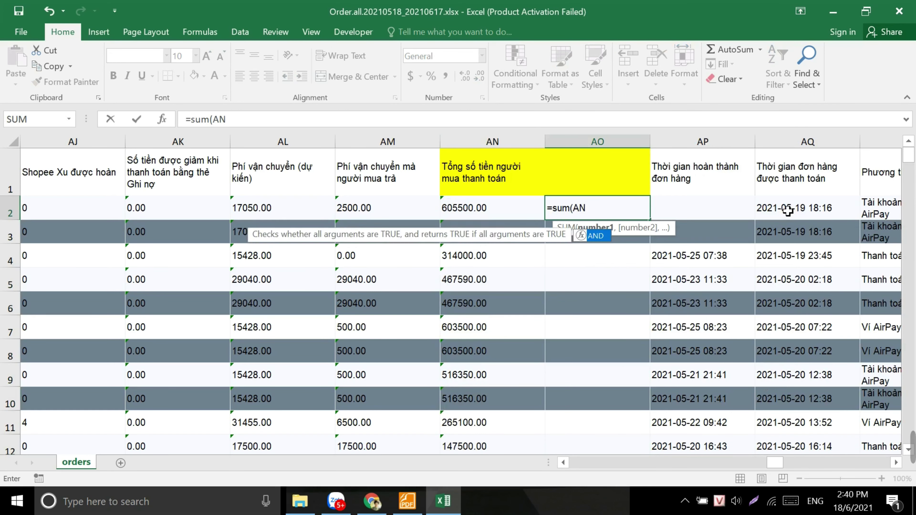
pyautogui.write('2:AN100)')
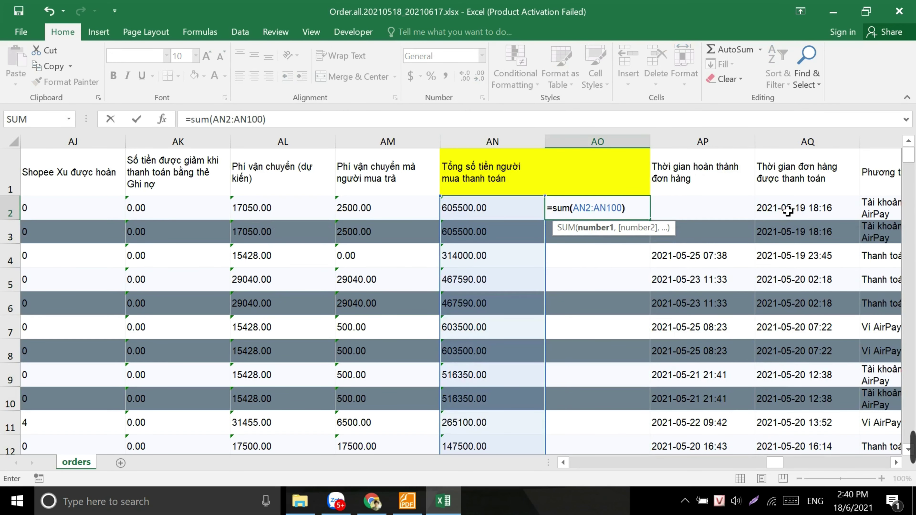
pyautogui.press('Return')
pyautogui.press('Up')
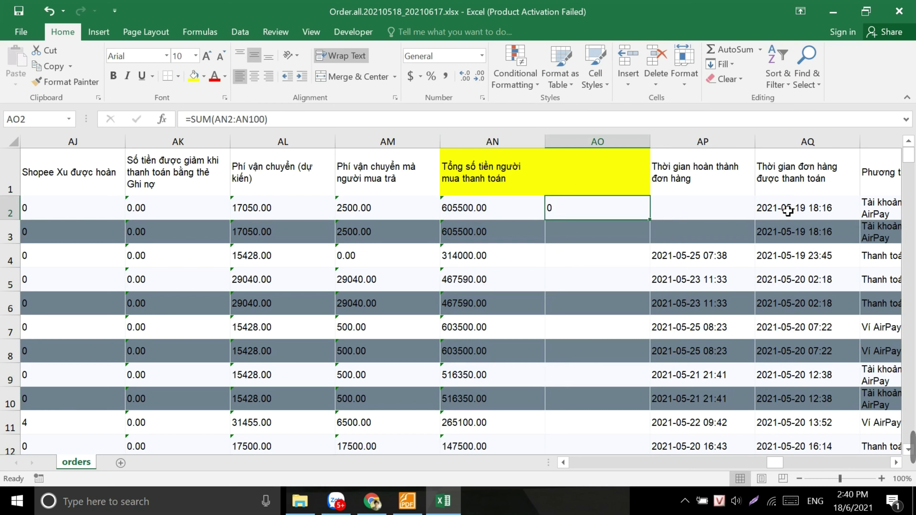
pyautogui.press('Delete')
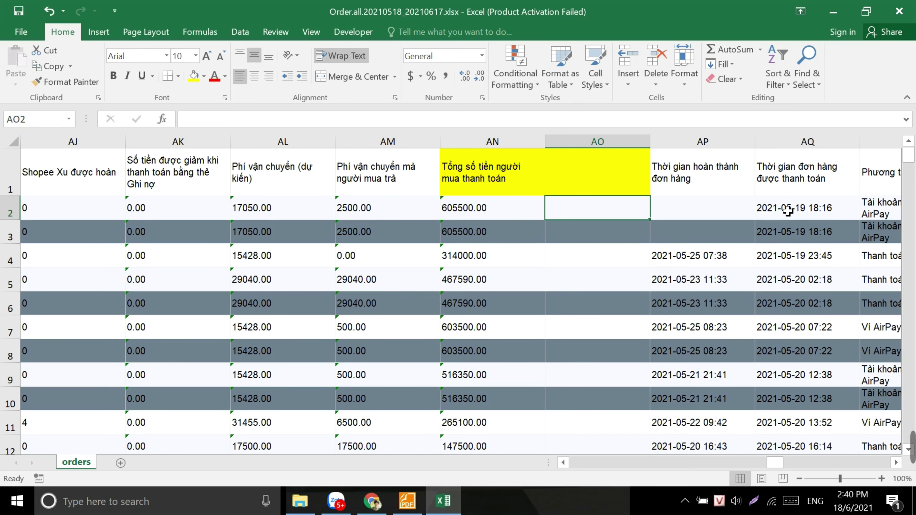
# Step: Copy the whole payment total column AN and bring up Google Drive in the browser
pyautogui.click(509, 142)
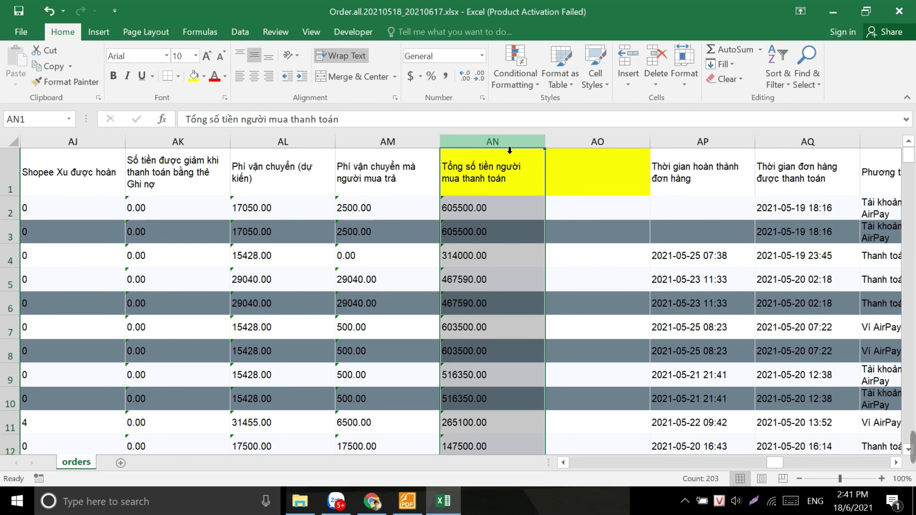
pyautogui.hotkey('ctrl', 'c')
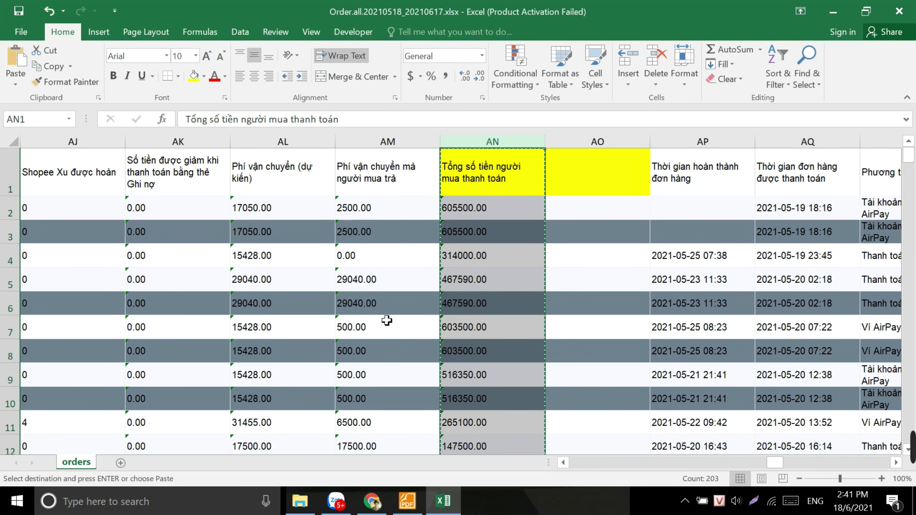
pyautogui.click(375, 470)
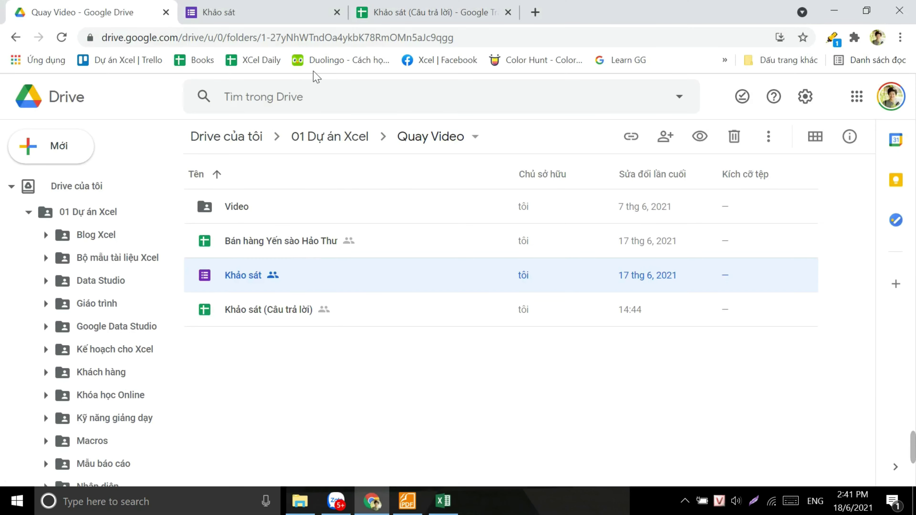
# Step: Open the Bán hàng Yến sào Hảo Thư spreadsheet and paste the buyer-paid totals into column C
pyautogui.doubleClick(252, 241)
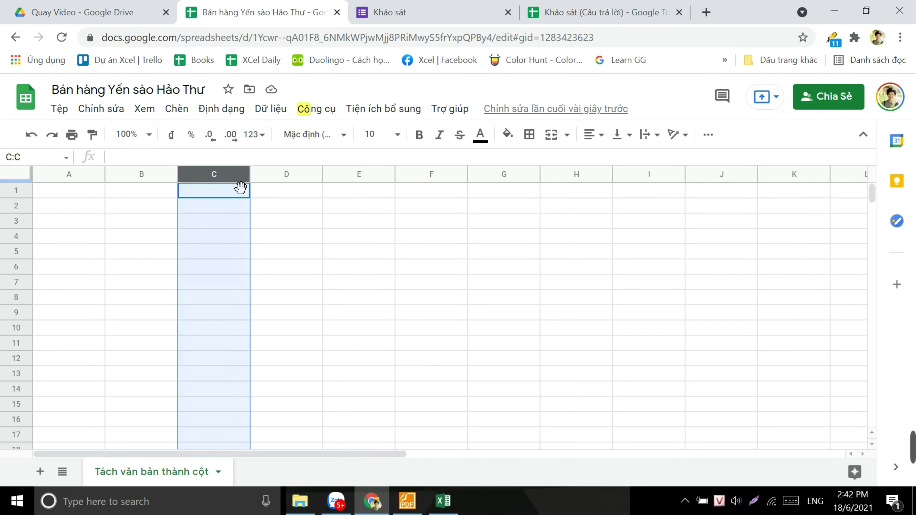
pyautogui.hotkey('ctrl', 'v')
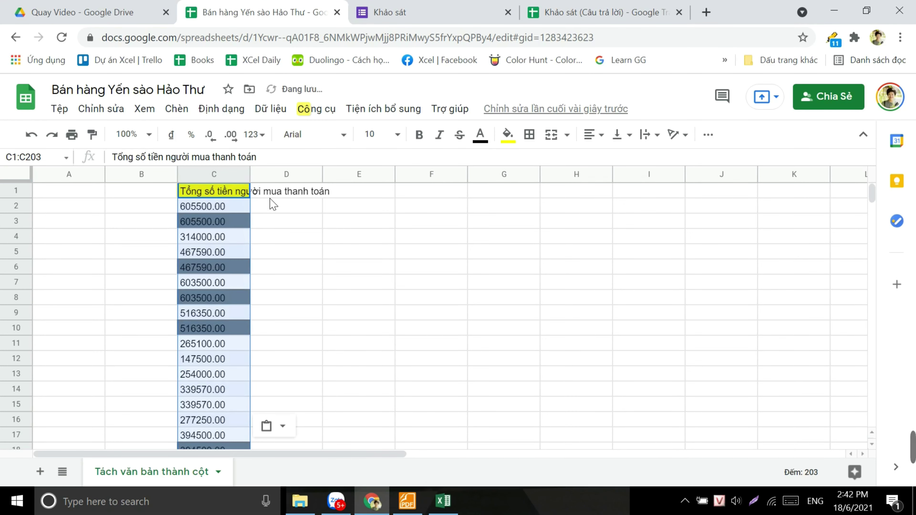
pyautogui.click(365, 194)
pyautogui.click(226, 209)
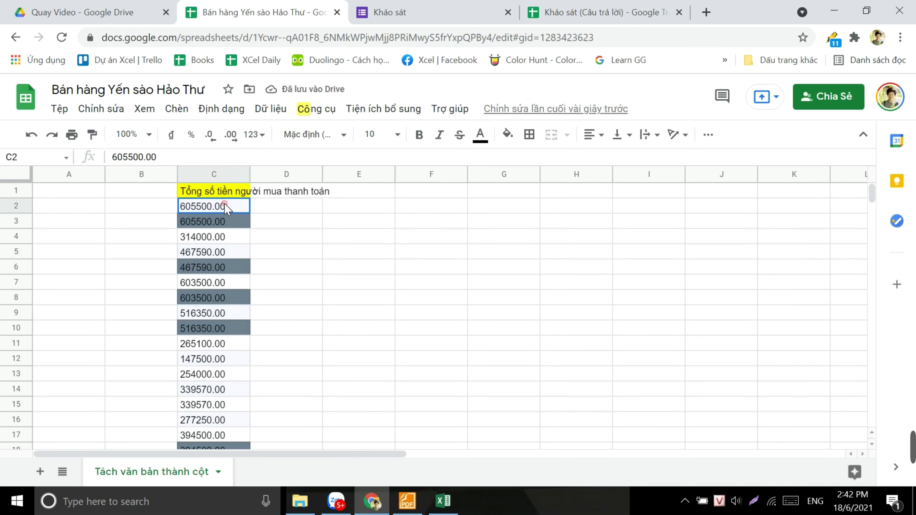
pyautogui.click(383, 207)
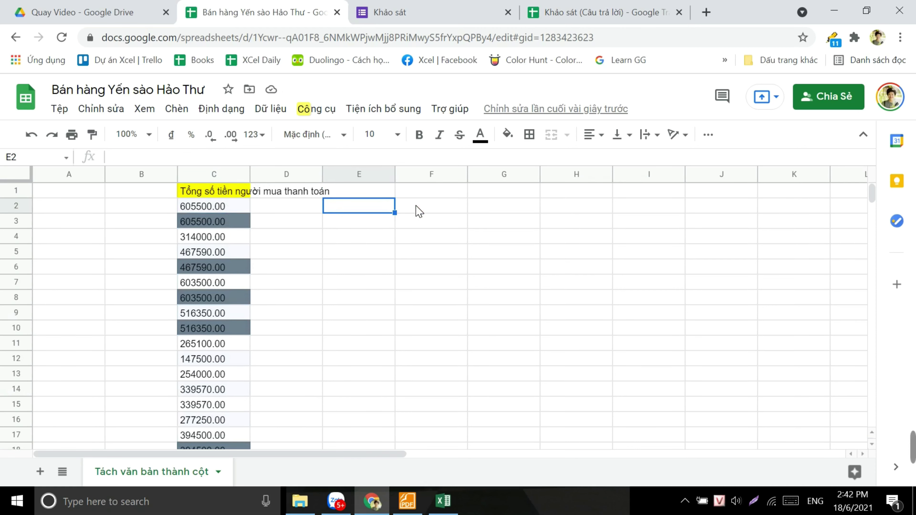
pyautogui.click(289, 220)
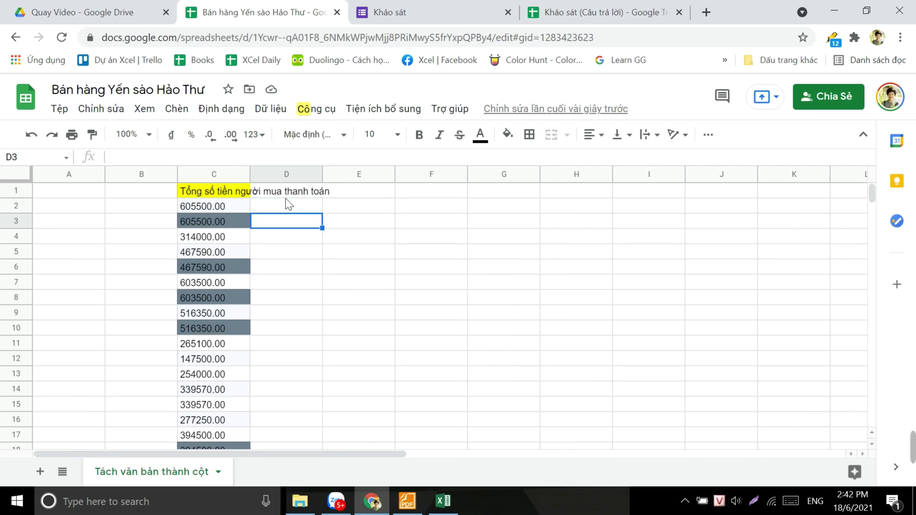
pyautogui.click(293, 206)
pyautogui.write('=')
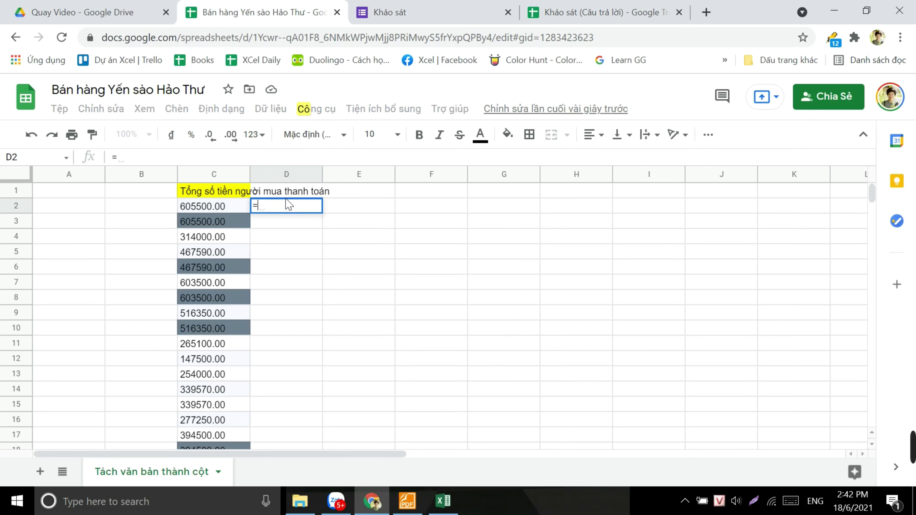
pyautogui.write('i')
pyautogui.write('st')
pyautogui.write('ex')
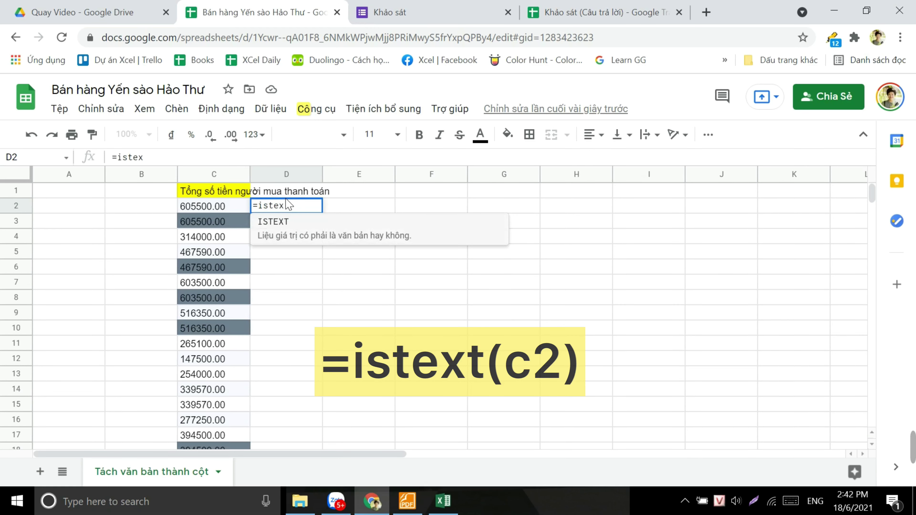
pyautogui.write('t(')
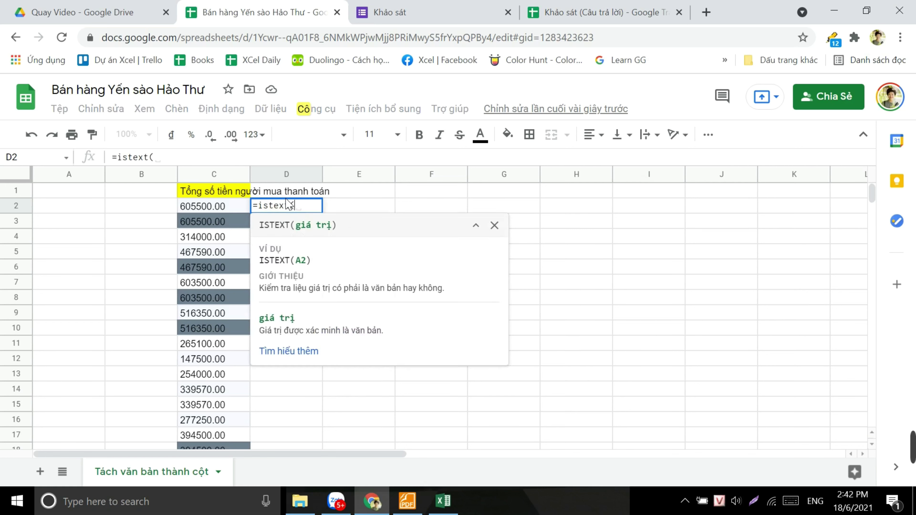
pyautogui.write('c2)')
pyautogui.press('Return')
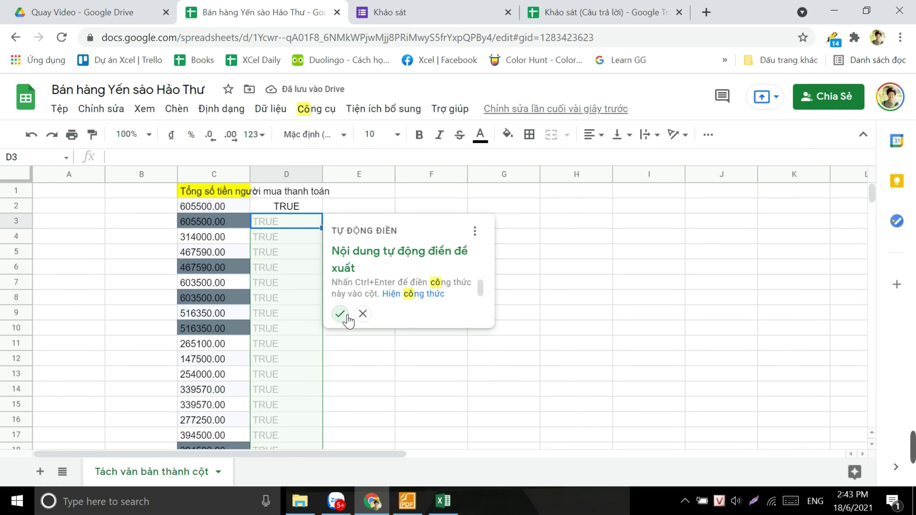
pyautogui.click(339, 313)
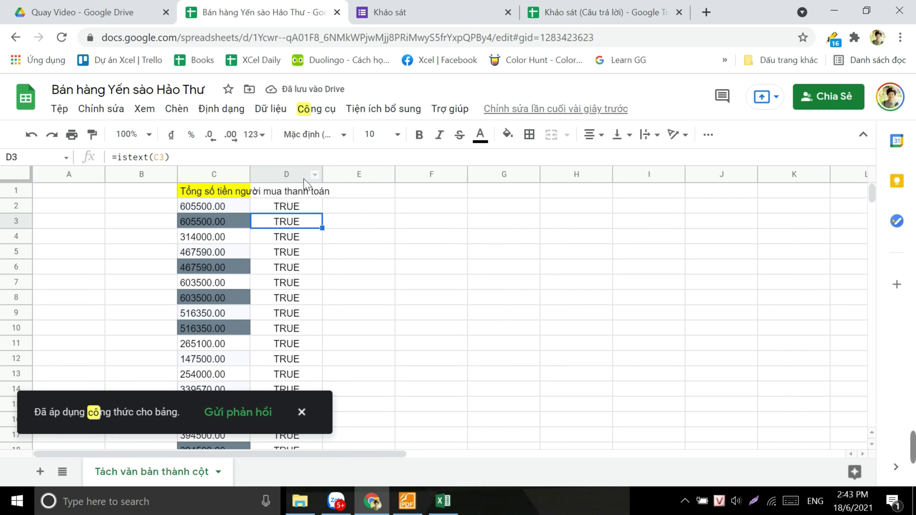
pyautogui.click(294, 178)
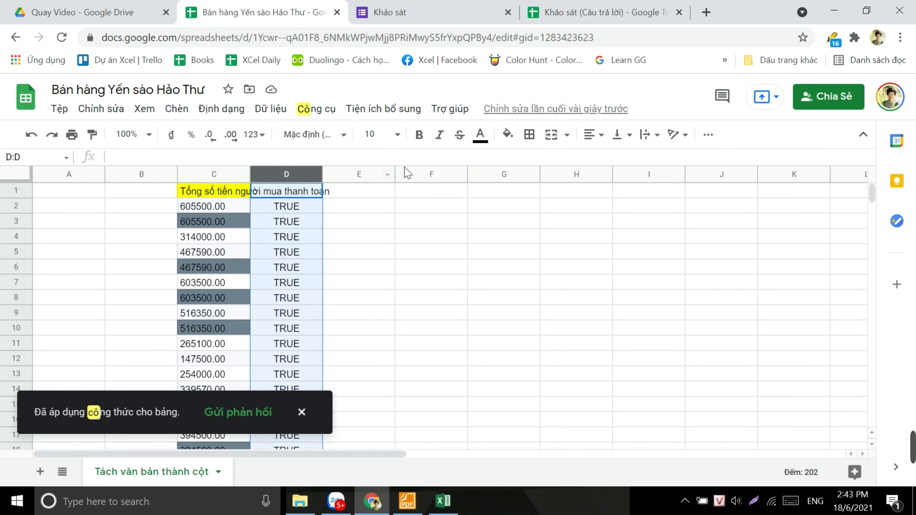
pyautogui.press('Delete')
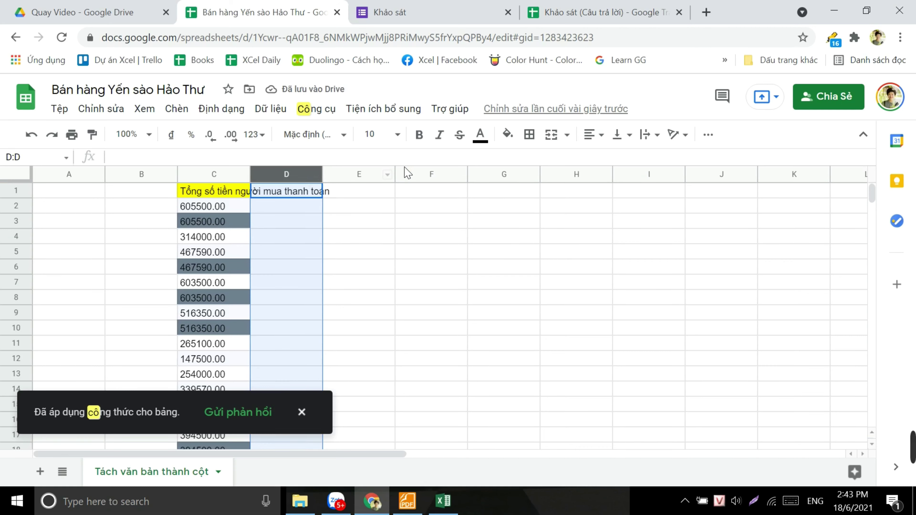
pyautogui.press('Right')
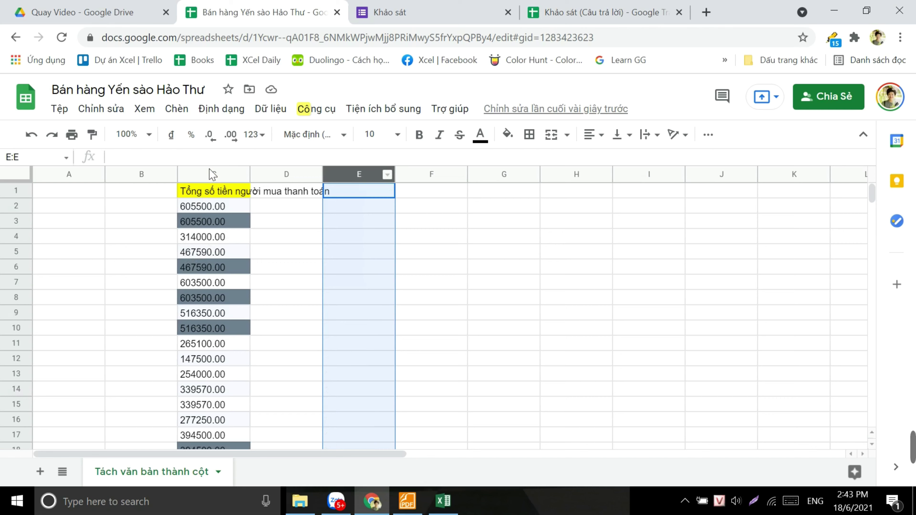
# Step: Select all of column C, which holds the text-stored payment totals
pyautogui.click(212, 175)
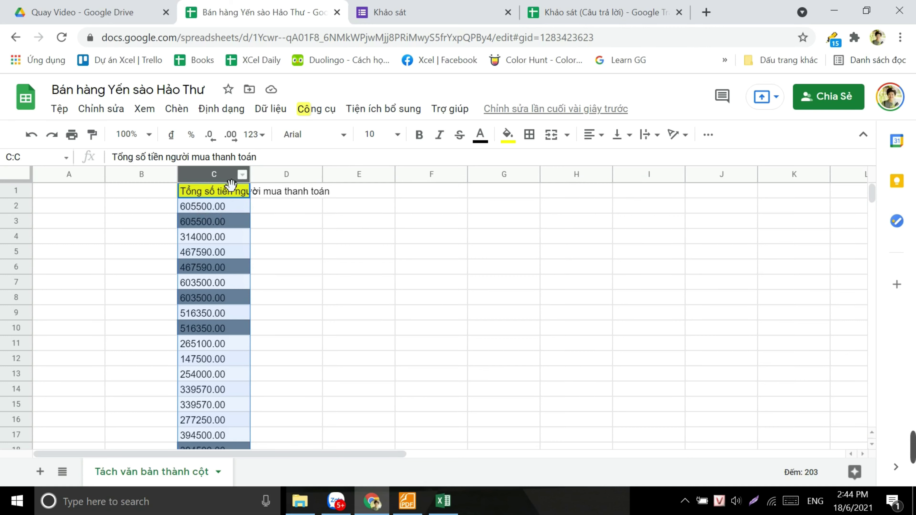
# Step: Split column C at the period separator, giving whole amounts like 605500 with 0 in column D
pyautogui.click(271, 112)
pyautogui.scroll(-4, 357, 399)
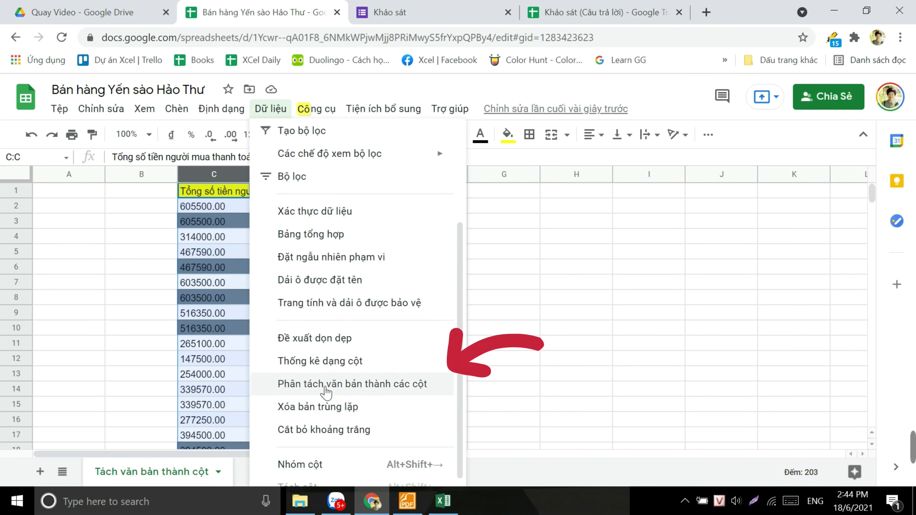
pyautogui.click(326, 385)
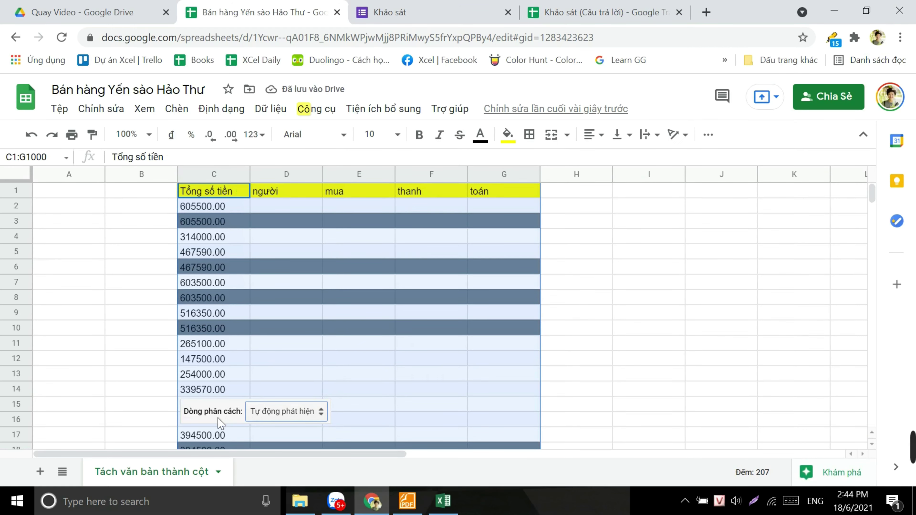
pyautogui.click(273, 416)
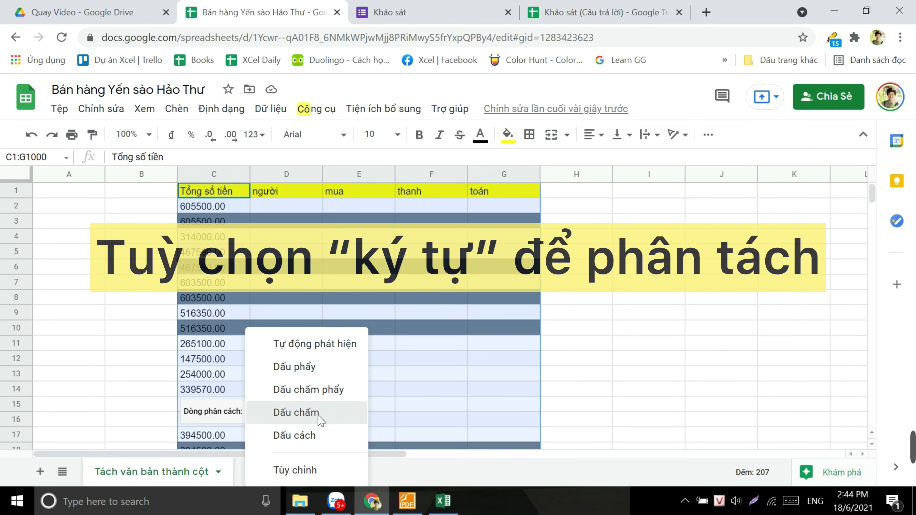
pyautogui.click(324, 420)
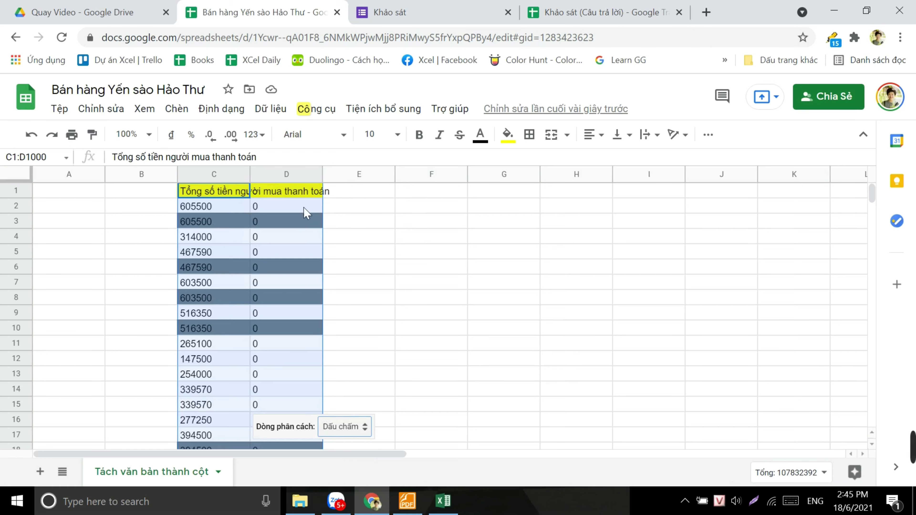
pyautogui.click(366, 211)
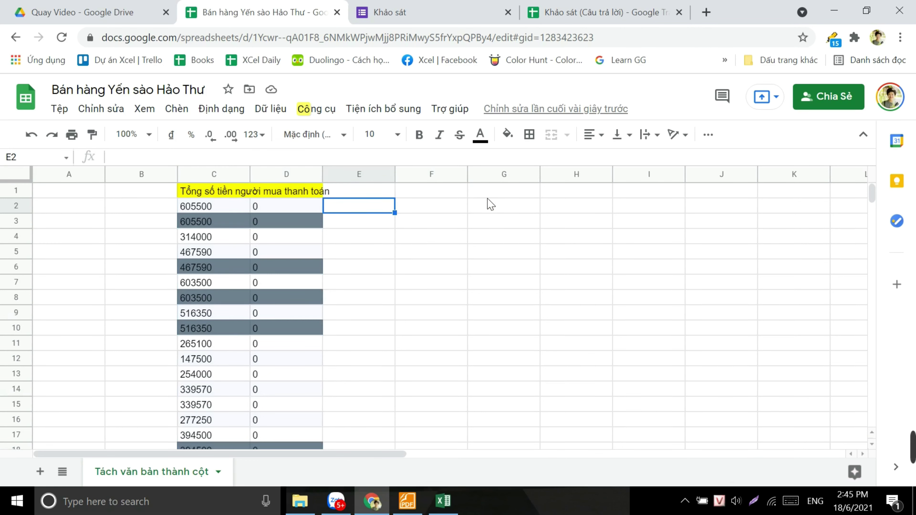
pyautogui.write('=istext')
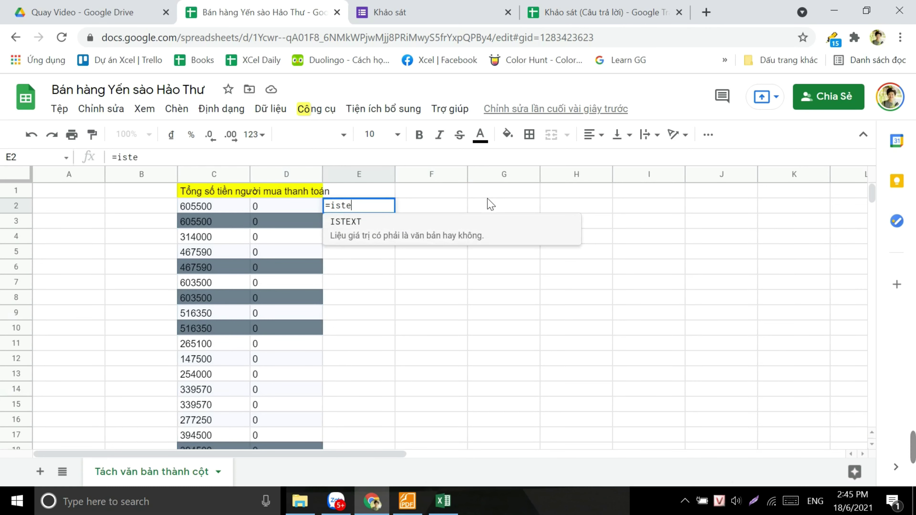
pyautogui.write('(')
pyautogui.press('Left')
pyautogui.press('Left')
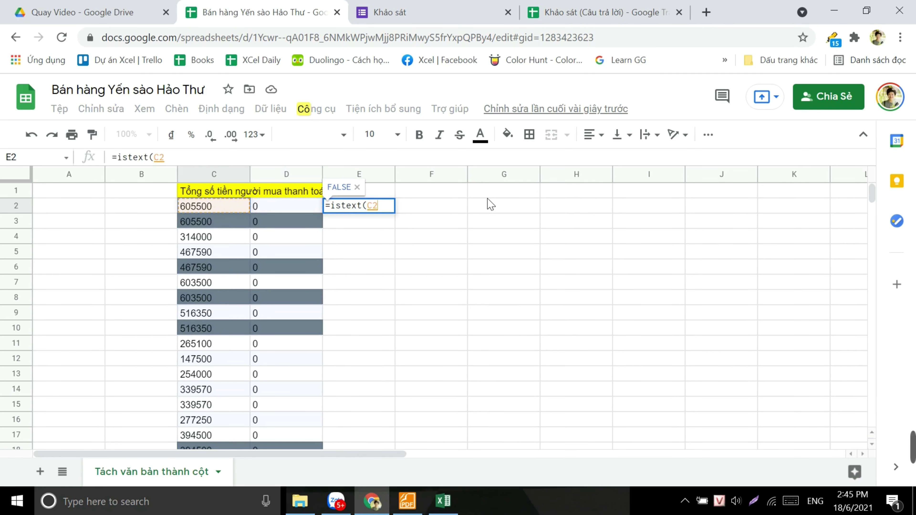
pyautogui.press('Return')
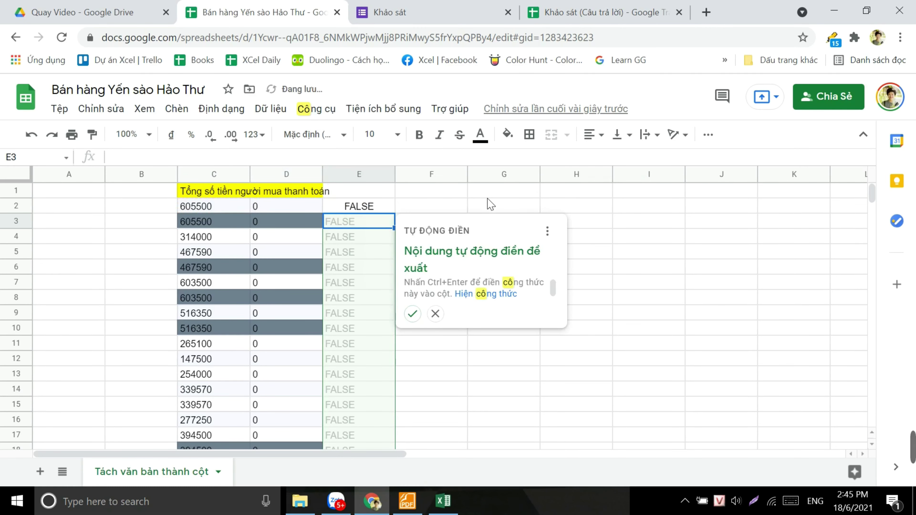
pyautogui.click(436, 310)
pyautogui.click(368, 210)
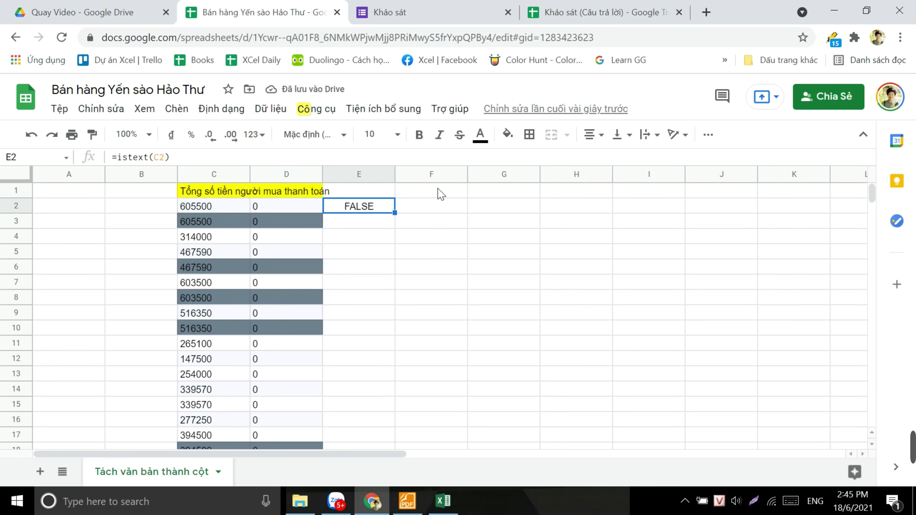
pyautogui.press('Delete')
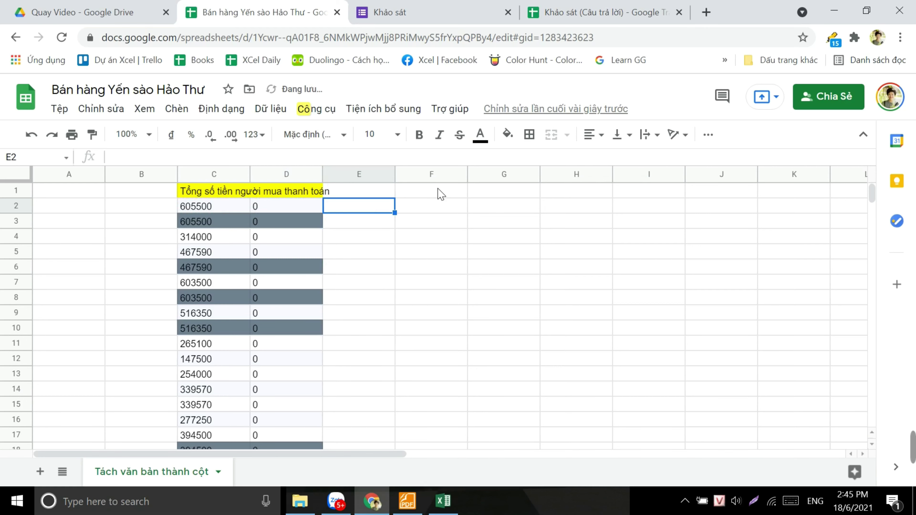
# Step: Total column C in E2 with =sum(C2:C1000), formatted as a number without decimals (107.832.392)
pyautogui.click(214, 177)
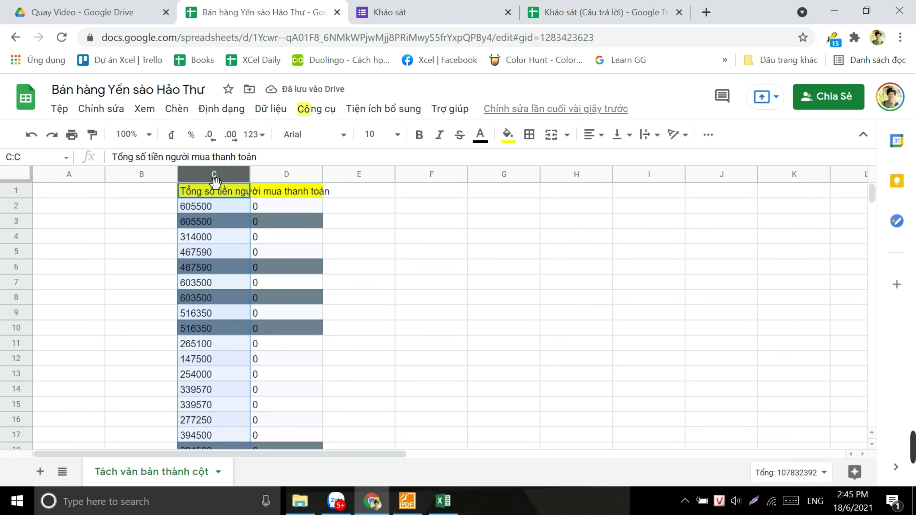
pyautogui.click(368, 208)
pyautogui.write('=')
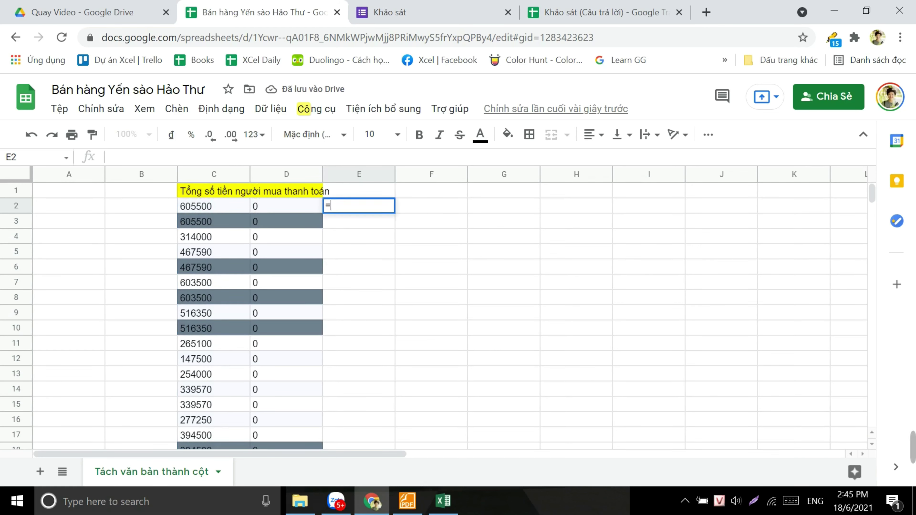
pyautogui.write('sum(')
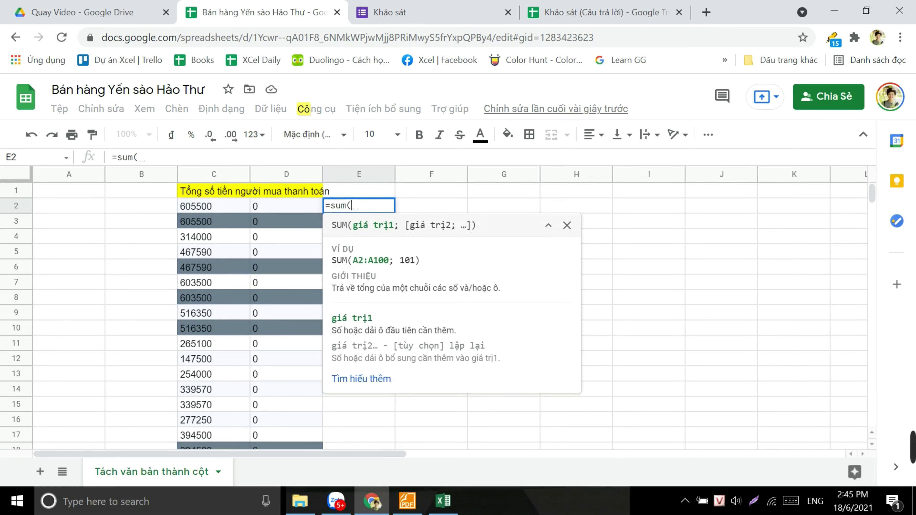
pyautogui.write('C2:C10')
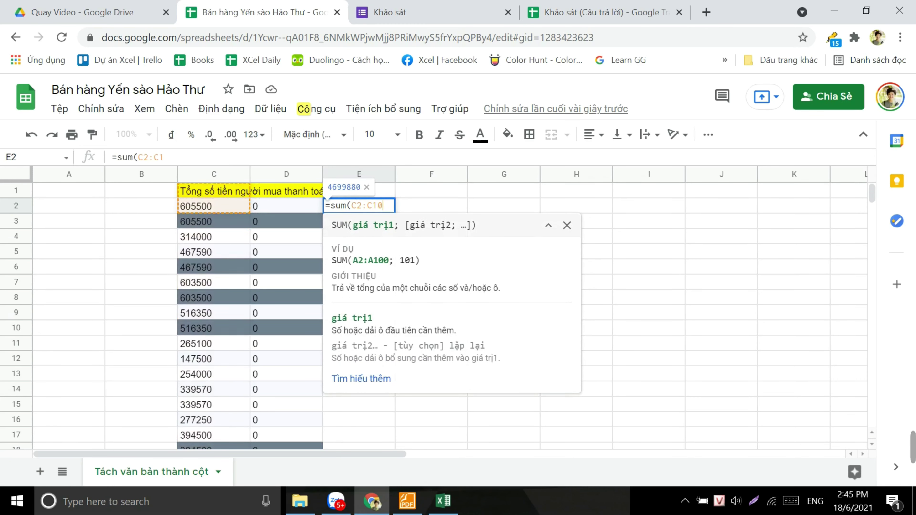
pyautogui.write('00')
pyautogui.press('Return')
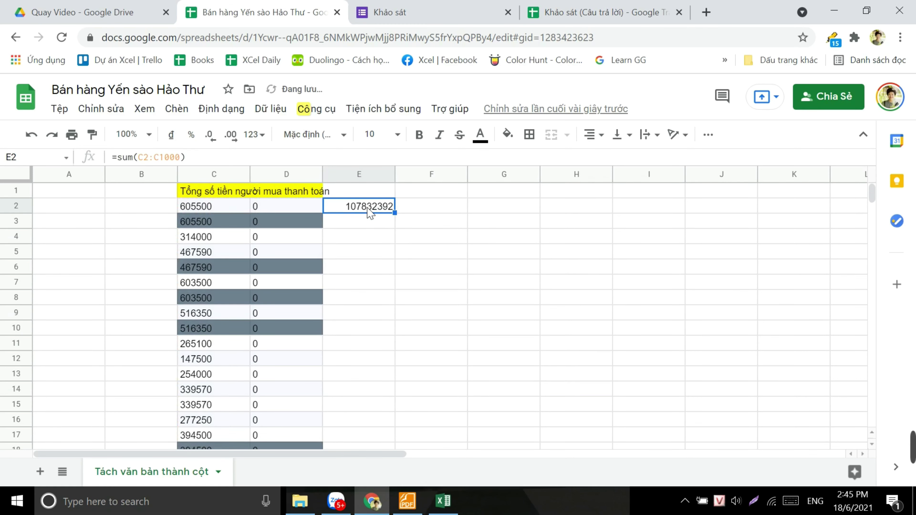
pyautogui.click(255, 135)
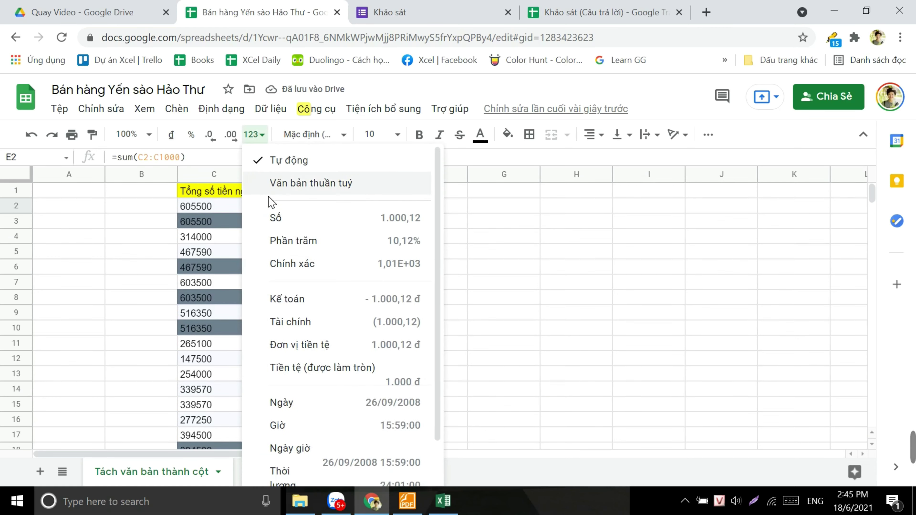
pyautogui.click(260, 216)
pyautogui.click(210, 135)
pyautogui.click(209, 135)
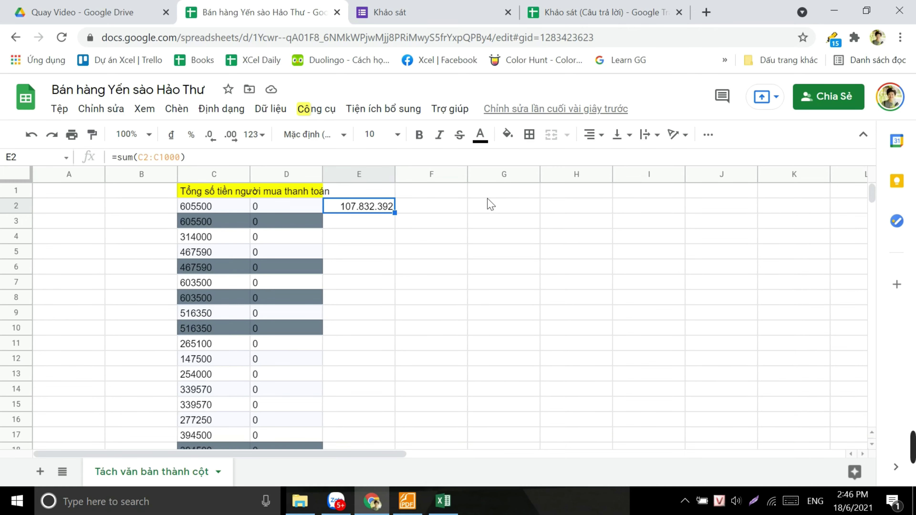
pyautogui.click(447, 9)
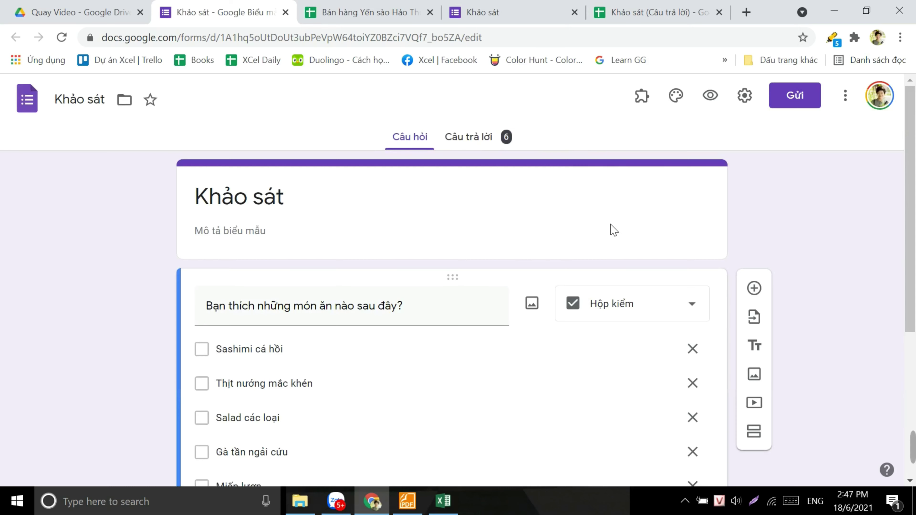
# Step: Review the six survey responses' summary chart, then go to the Khảo sát (Câu trả lời) response spreadsheet
pyautogui.click(488, 141)
pyautogui.scroll(-1, 331, 255)
pyautogui.scroll(-2, 332, 254)
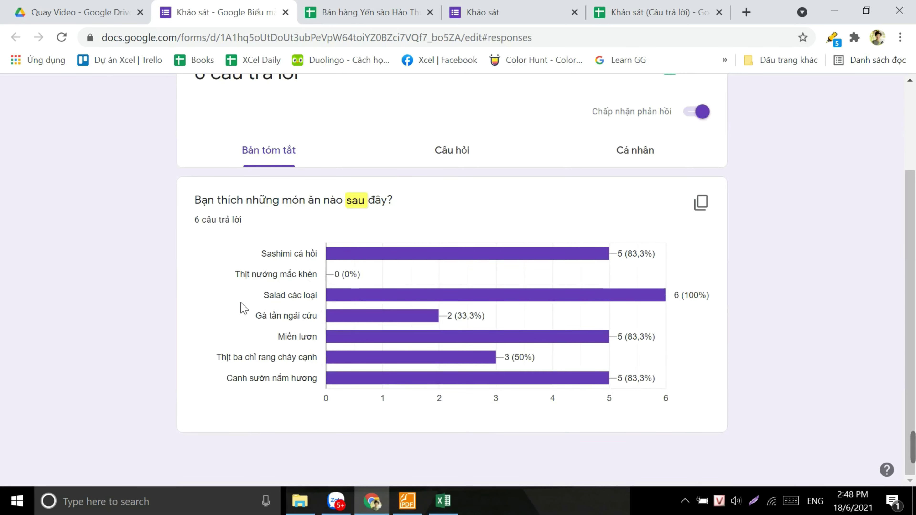
pyautogui.scroll(2, 241, 305)
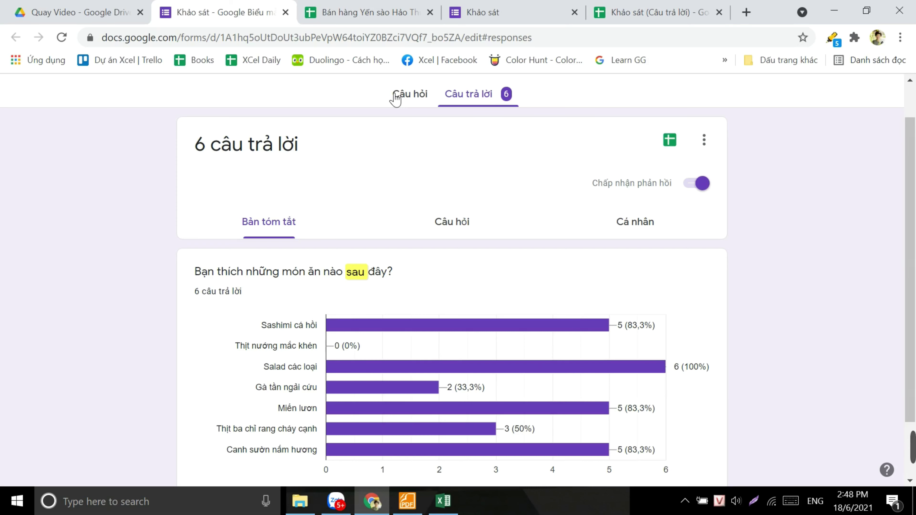
pyautogui.click(655, 12)
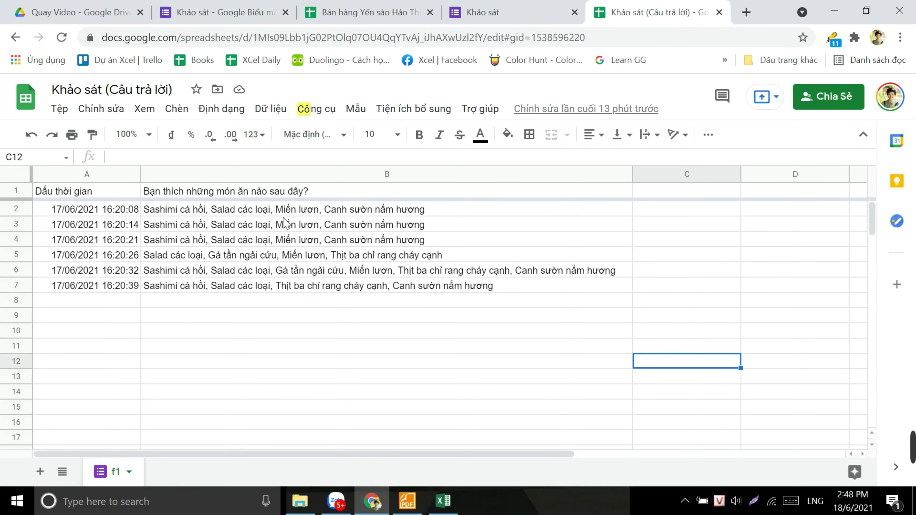
pyautogui.moveTo(284, 216); pyautogui.dragTo(300, 287)
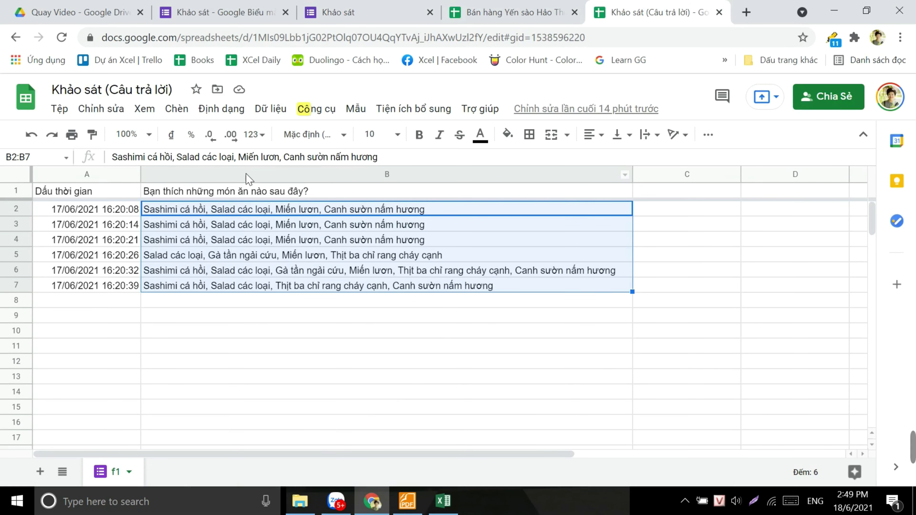
# Step: Copy the food choices column B into column C and split it into separate dish columns C–G
pyautogui.click(263, 176)
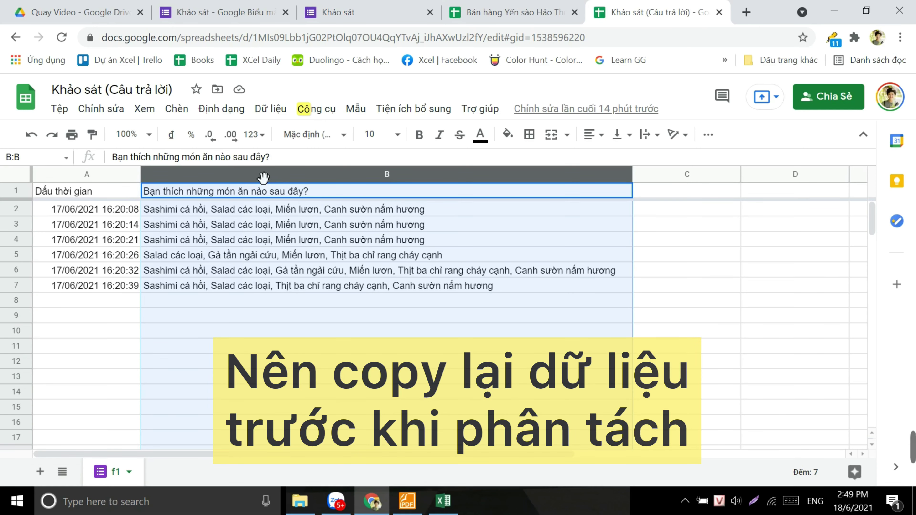
pyautogui.hotkey('ctrl', 'c')
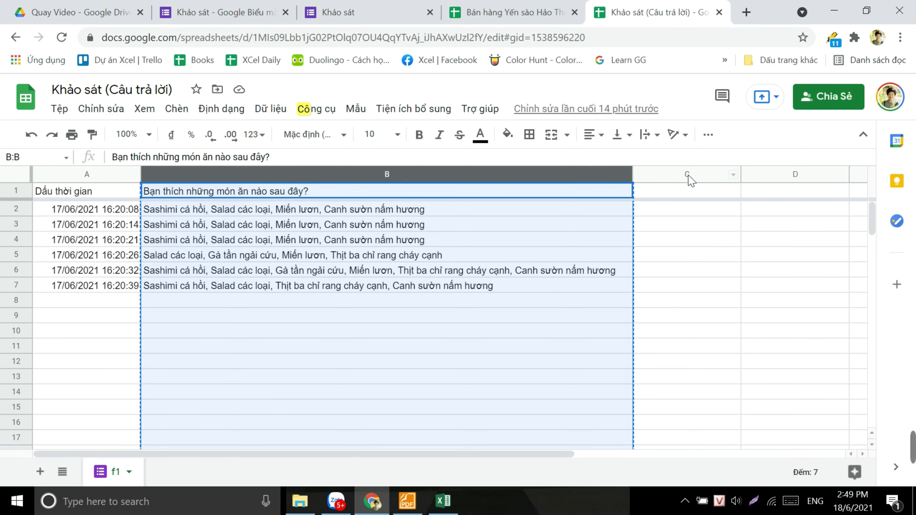
pyautogui.click(693, 177)
pyautogui.hotkey('ctrl', 'v')
pyautogui.click(227, 178)
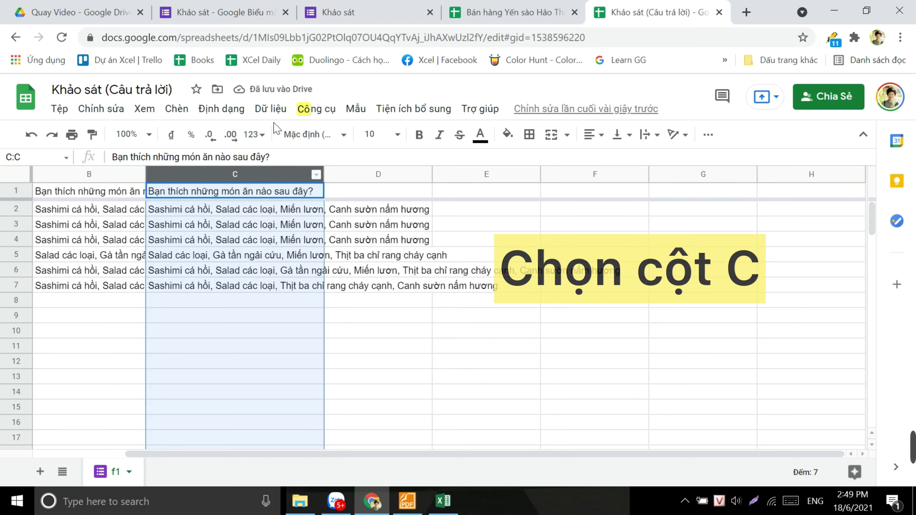
pyautogui.click(270, 109)
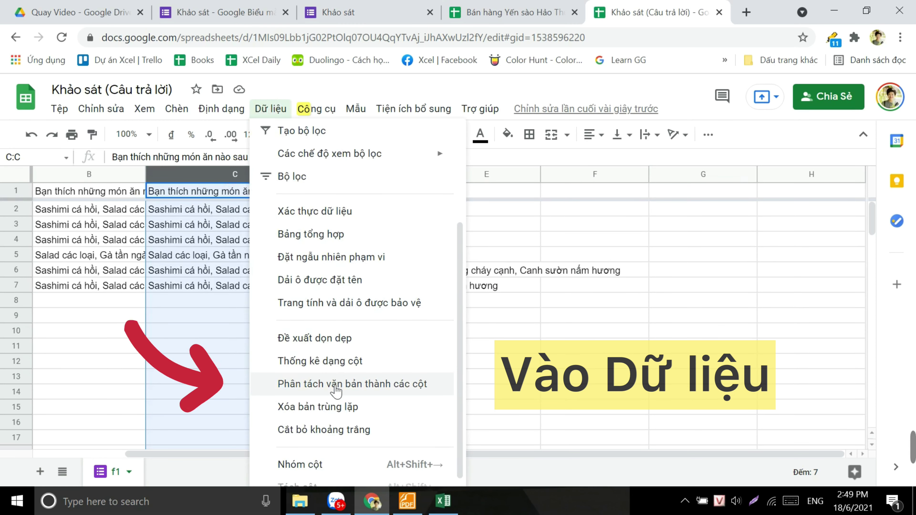
pyautogui.click(336, 390)
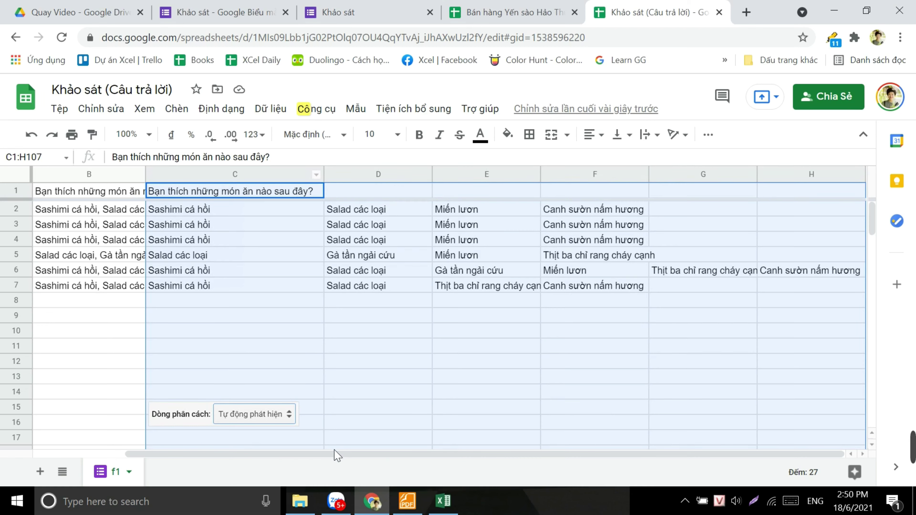
pyautogui.moveTo(335, 456); pyautogui.dragTo(254, 437)
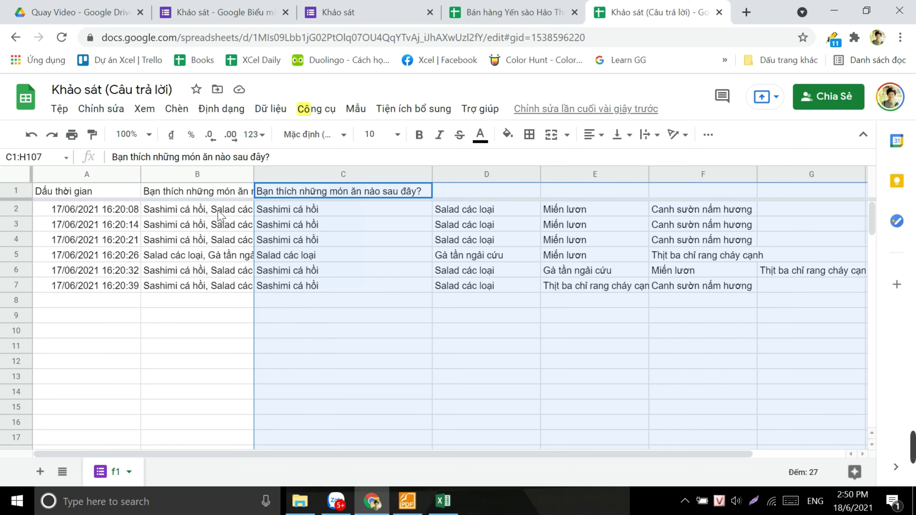
# Step: Split column B with a custom '/' separator, keeping full answers, then copy the timestamp column A
pyautogui.click(215, 175)
pyautogui.click(272, 109)
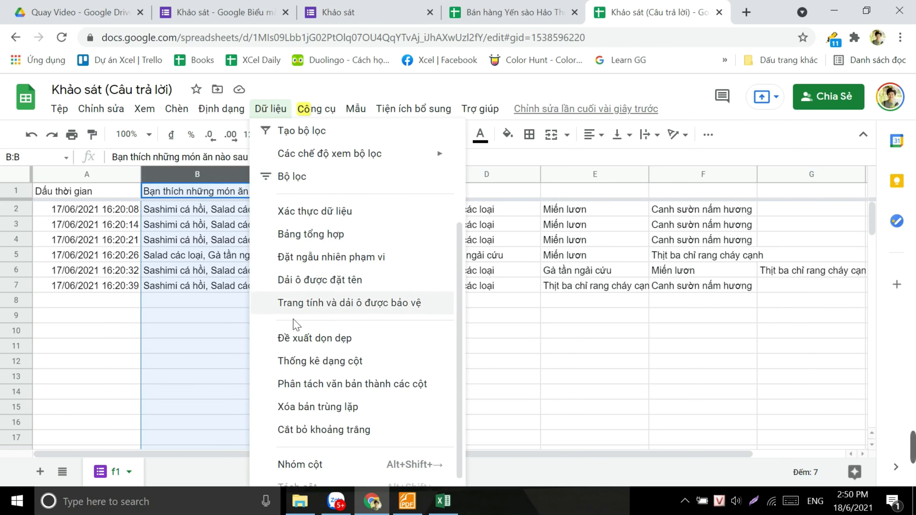
pyautogui.click(317, 383)
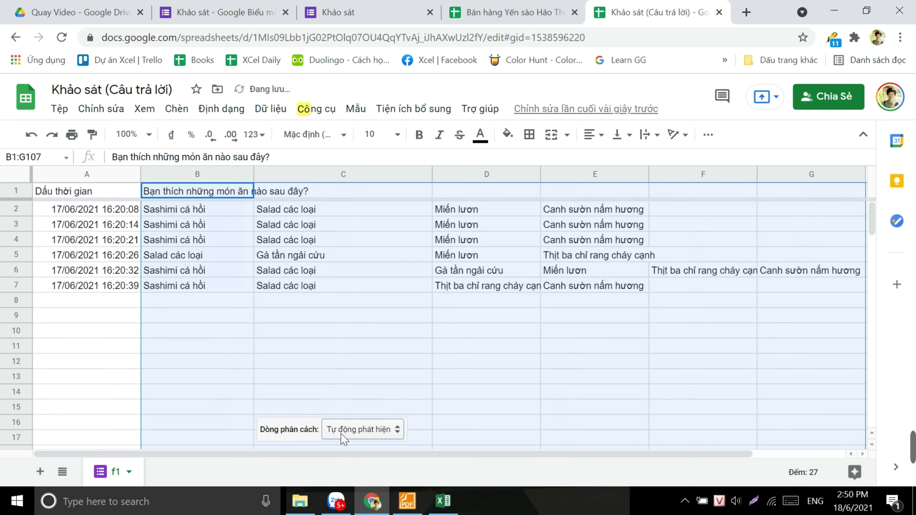
pyautogui.click(354, 436)
pyautogui.click(362, 469)
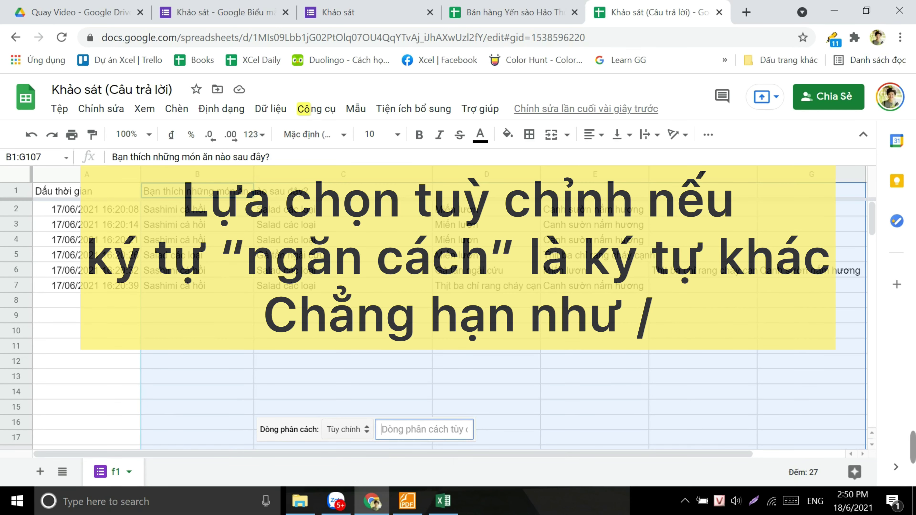
pyautogui.write('/')
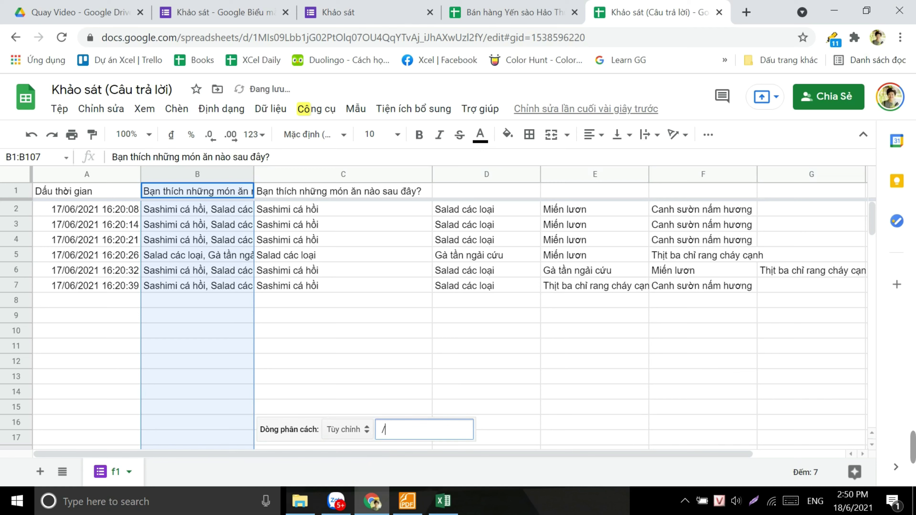
pyautogui.click(97, 183)
pyautogui.hotkey('ctrl', 'c')
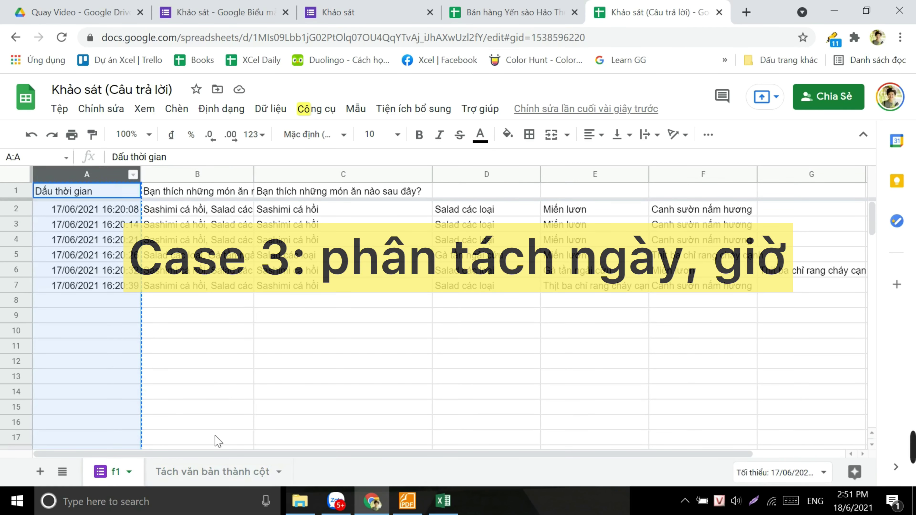
# Step: On the Tách văn bản thành cột sheet, paste the timestamps into column B and copy them to column C
pyautogui.click(198, 472)
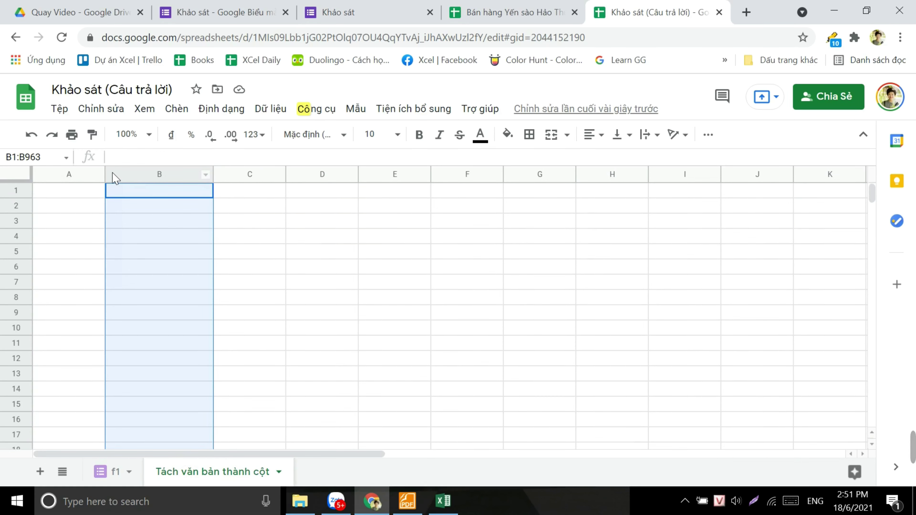
pyautogui.click(138, 180)
pyautogui.hotkey('ctrl', 'v')
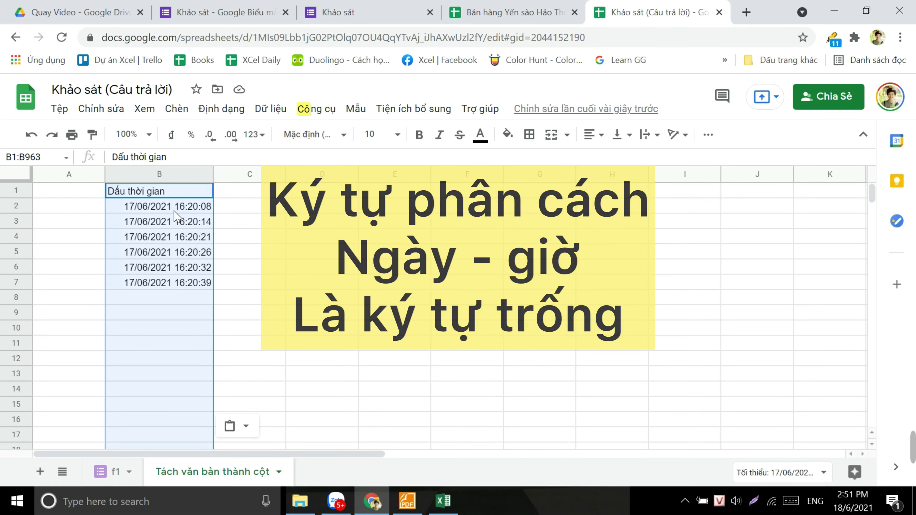
pyautogui.hotkey('ctrl', 'c')
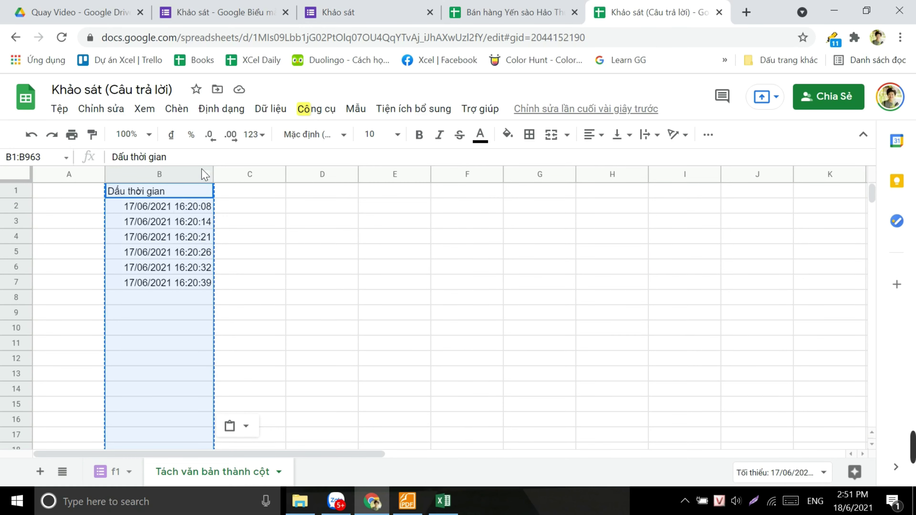
pyautogui.click(266, 175)
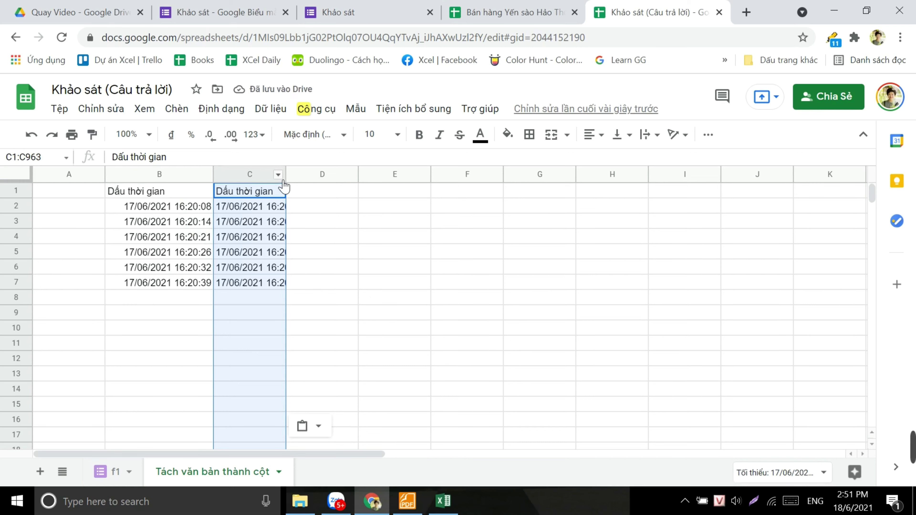
# Step: Split column C's timestamps on a space into dates like 17/06/2021 and times in column D
pyautogui.click(271, 108)
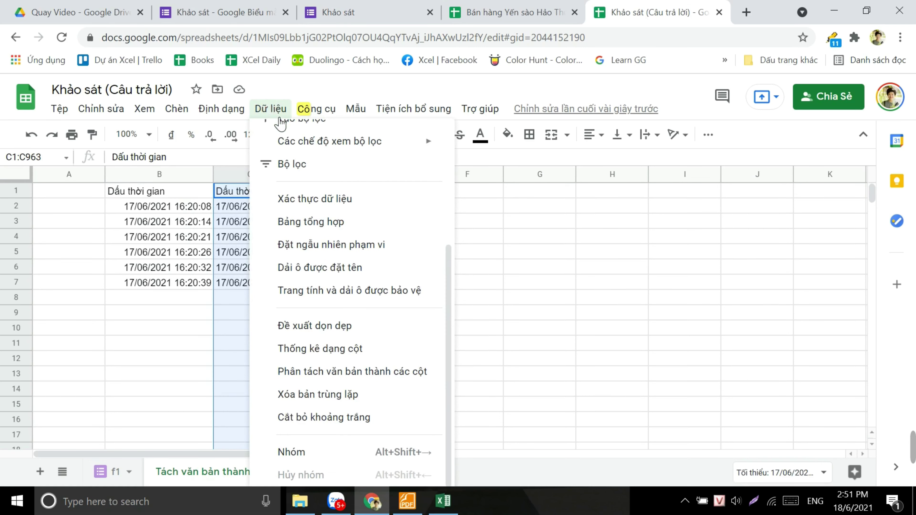
pyautogui.click(310, 379)
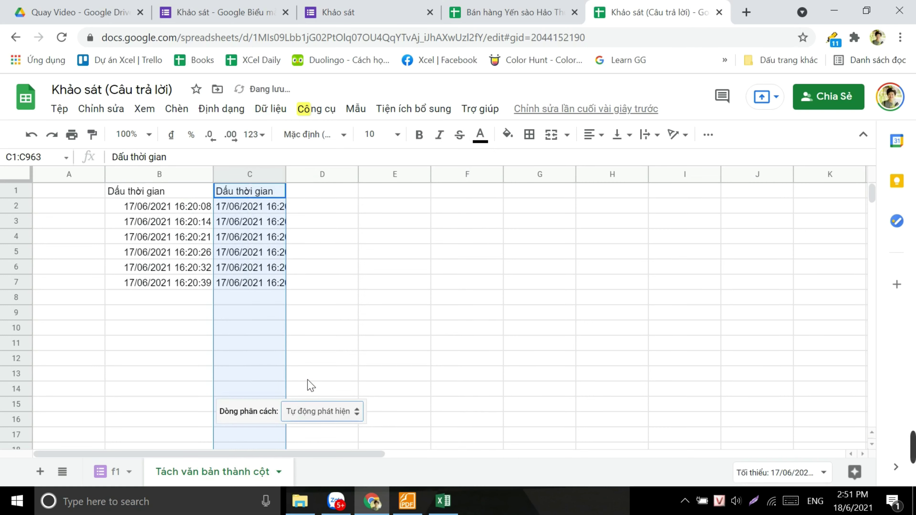
pyautogui.click(320, 411)
pyautogui.click(330, 470)
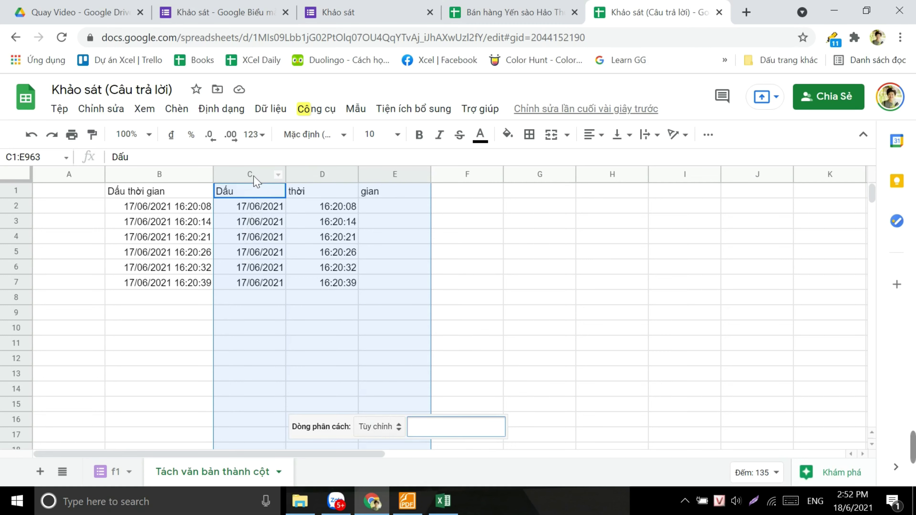
# Step: Copy the date column C and paste it into column F
pyautogui.click(443, 273)
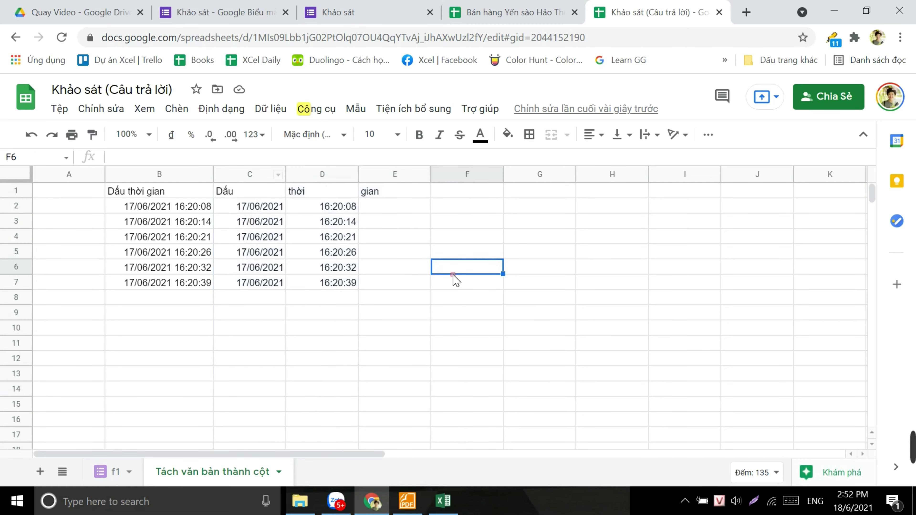
pyautogui.click(276, 176)
pyautogui.hotkey('ctrl', 'c')
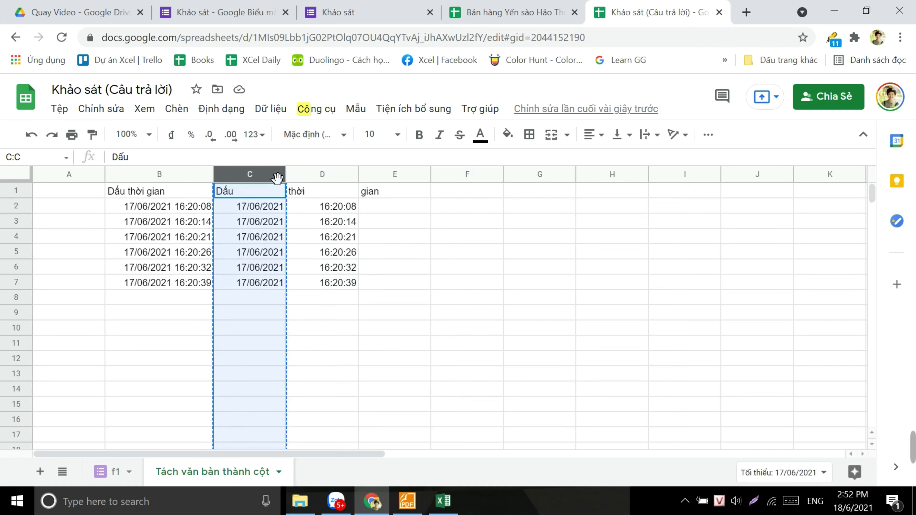
pyautogui.click(448, 175)
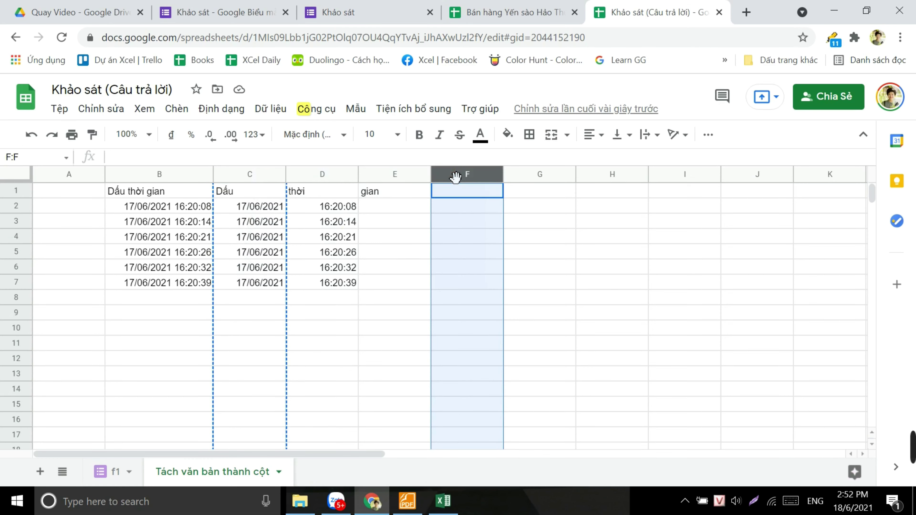
pyautogui.hotkey('ctrl', 'v')
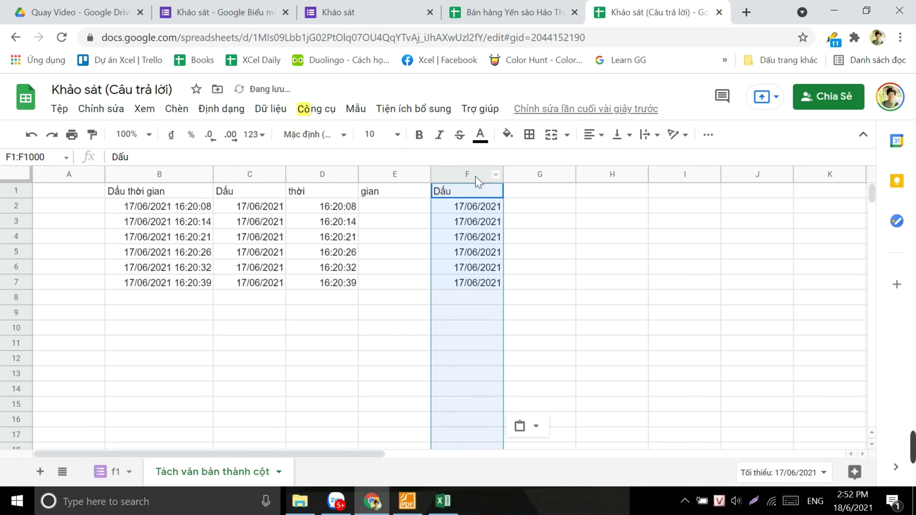
# Step: Split column F's dates on a custom '/' separator into day 17, month 6, year 2021
pyautogui.click(270, 108)
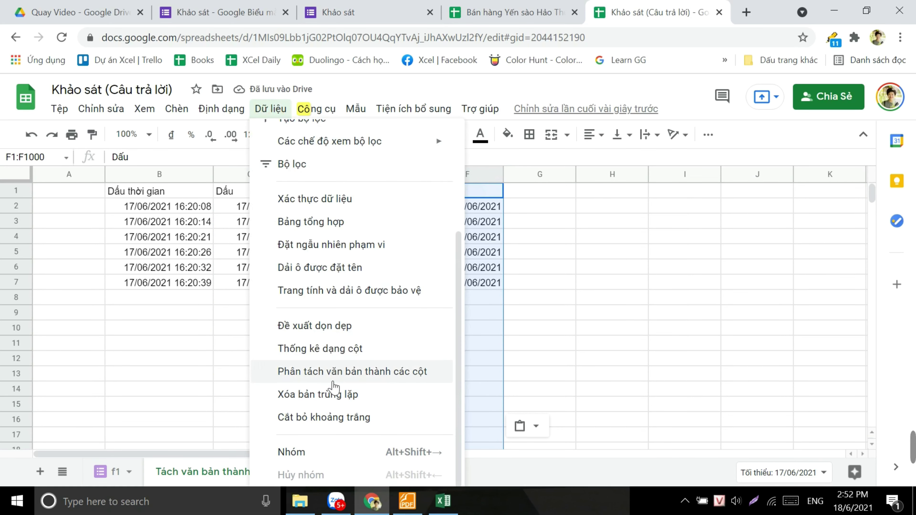
pyautogui.click(329, 372)
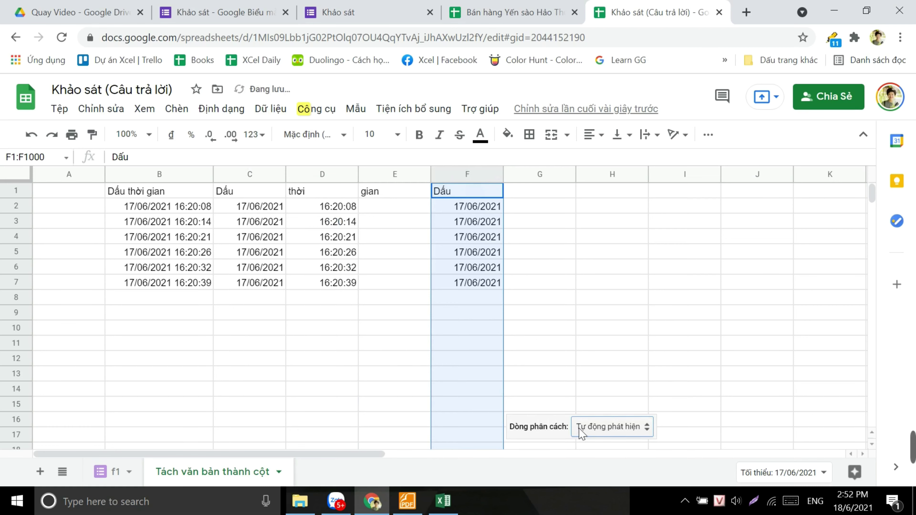
pyautogui.click(591, 431)
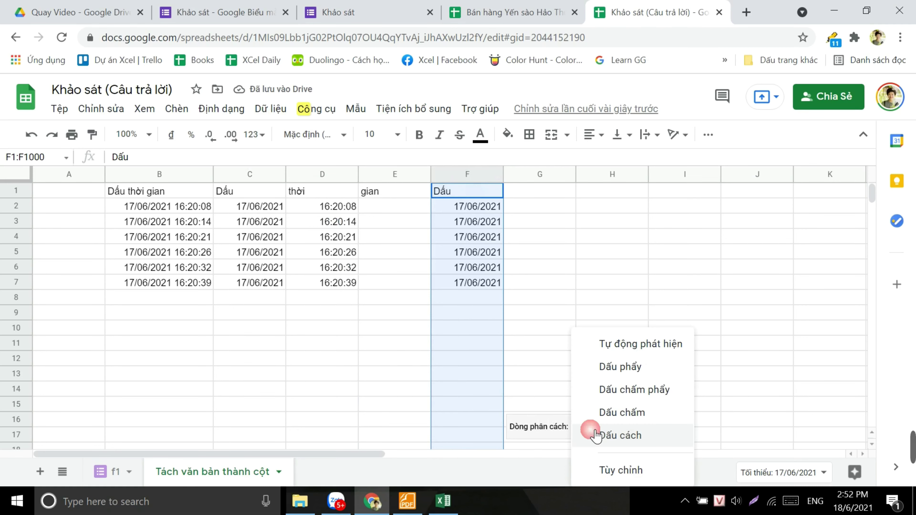
pyautogui.click(607, 470)
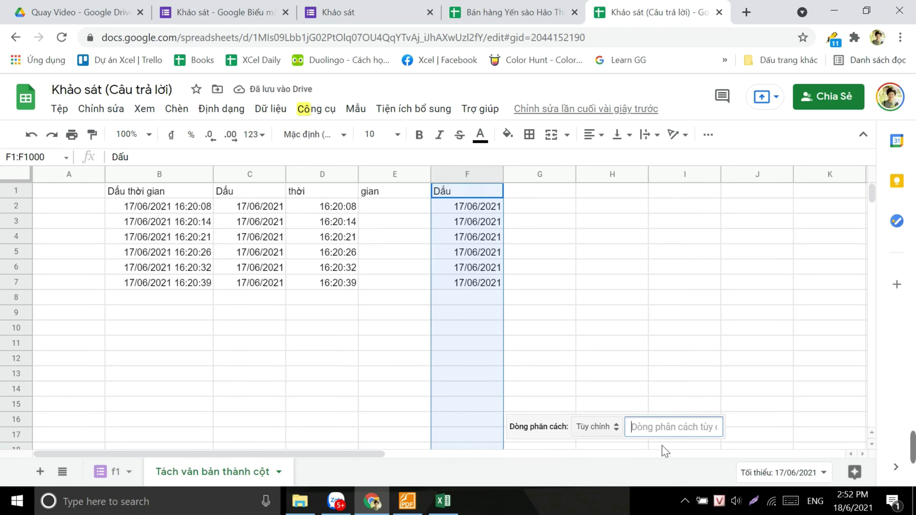
pyautogui.write('/')
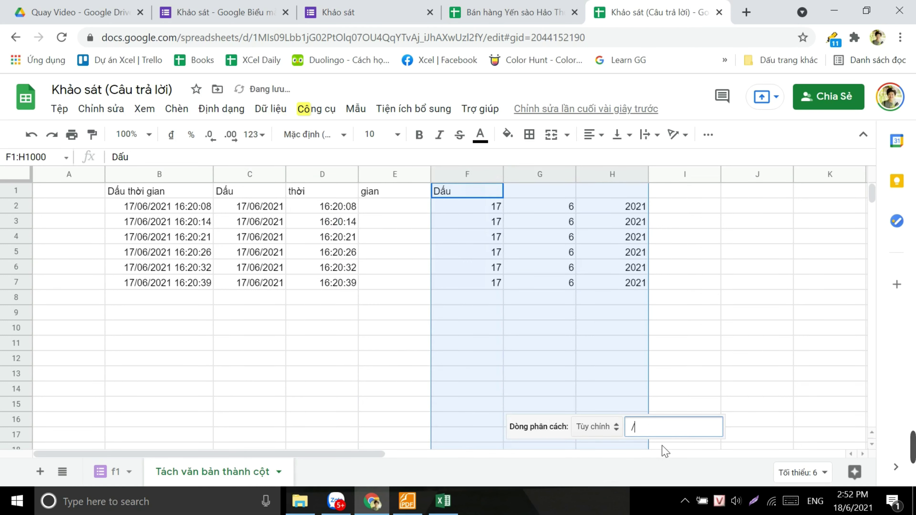
pyautogui.click(464, 345)
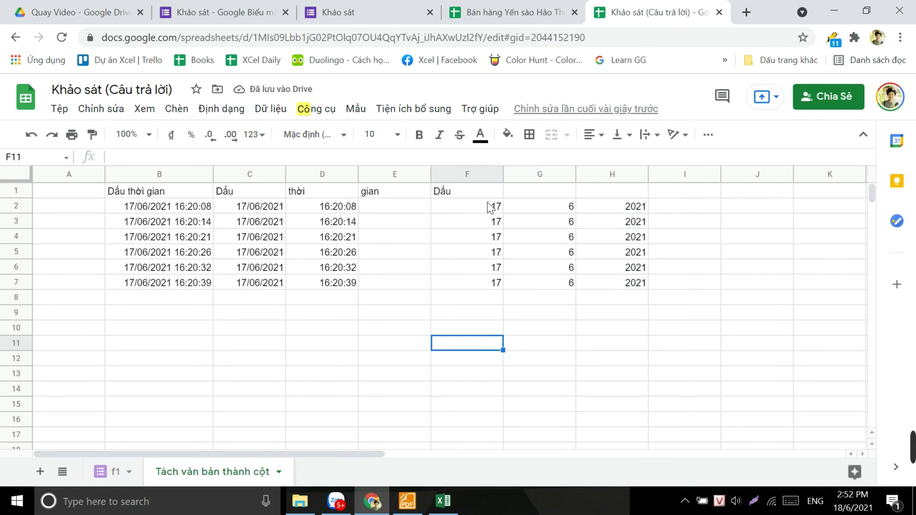
pyautogui.click(469, 174)
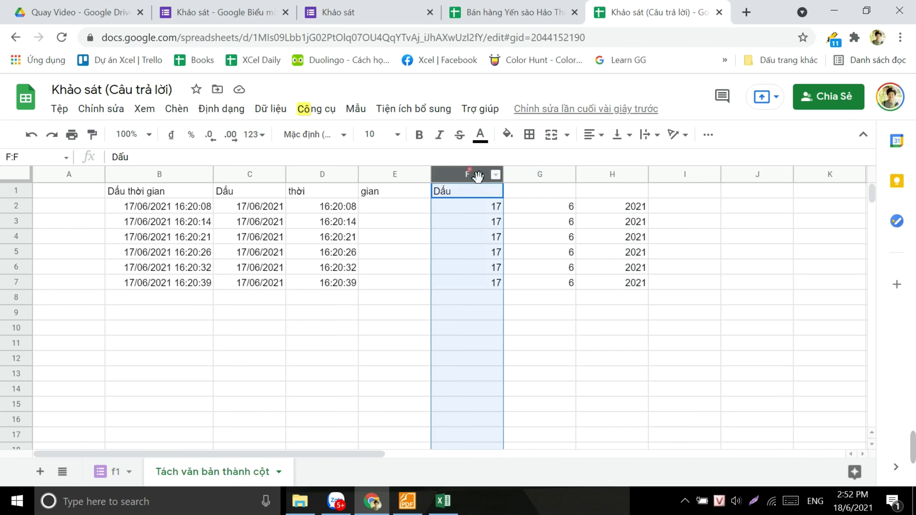
pyautogui.click(613, 221)
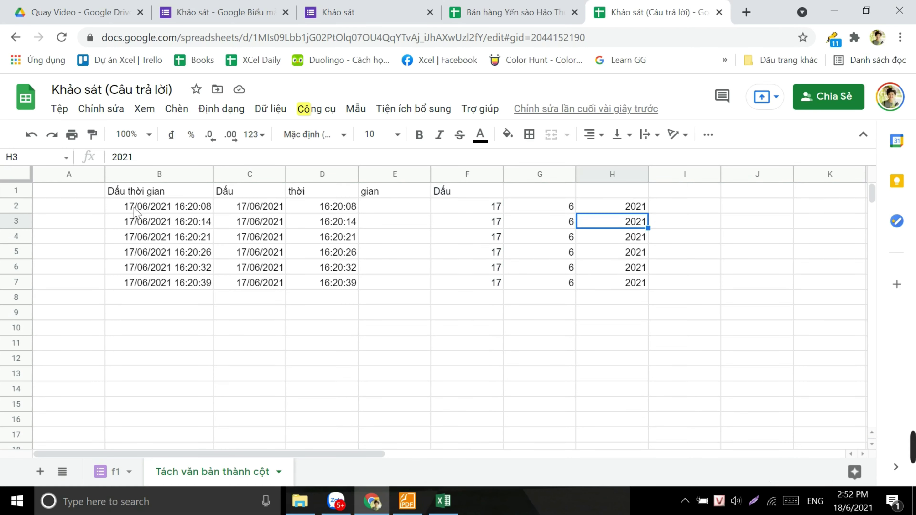